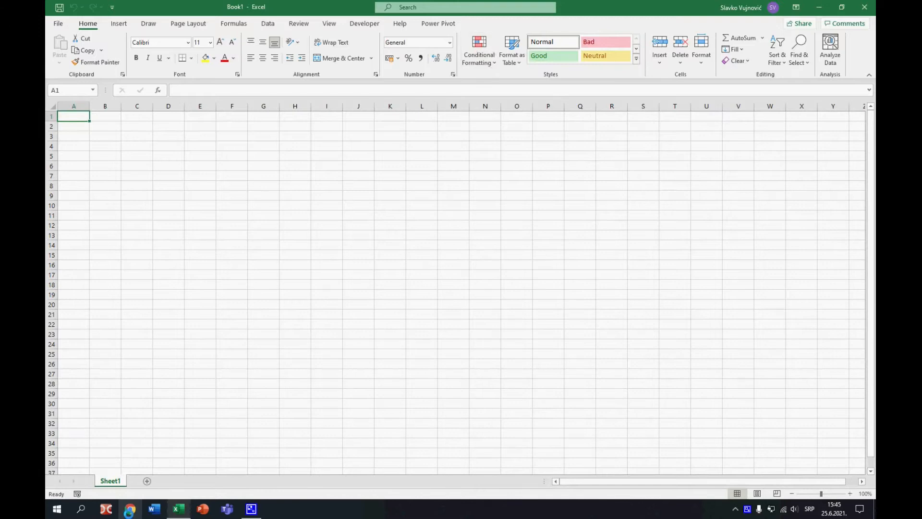
- Switch to Chrome and search Google for "chips way"
click(130, 509)
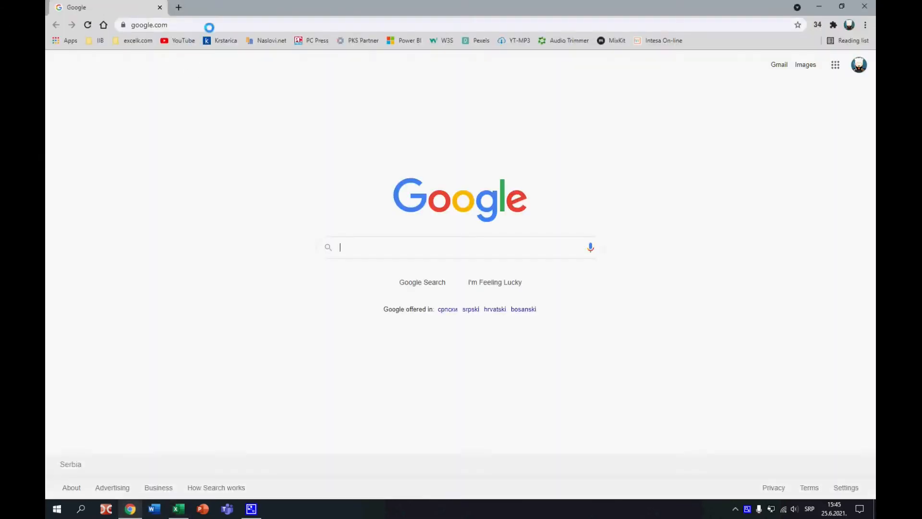
click(468, 254)
text(x)
key(BackSpace)
text(chips)
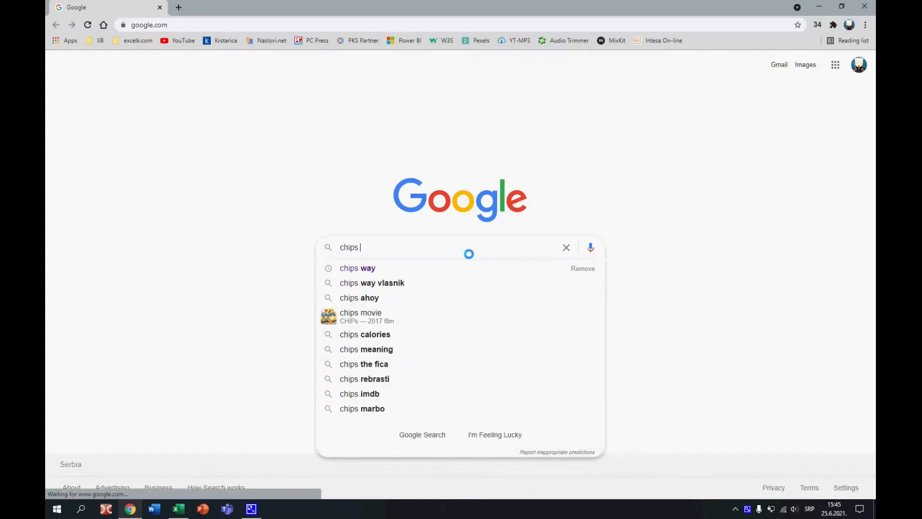
click(349, 269)
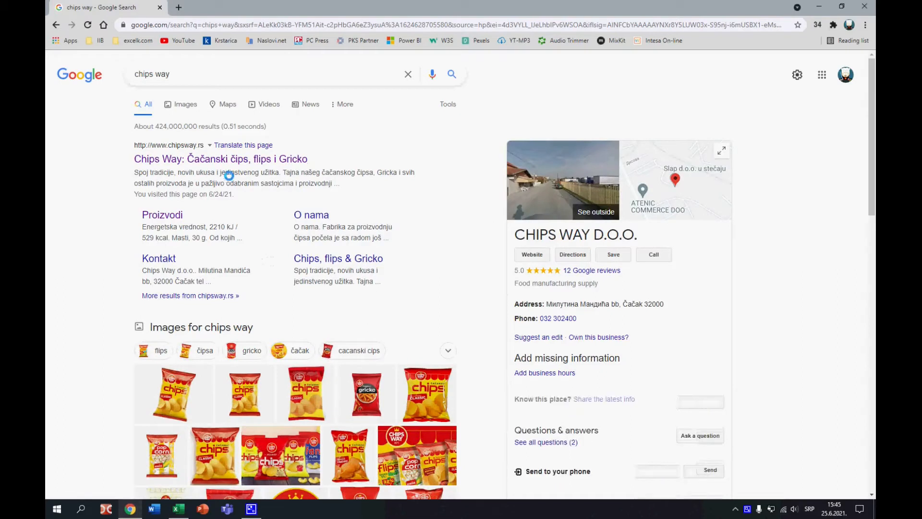
- Open the Chips Way website's Proizvodi page and look through the product range
click(226, 158)
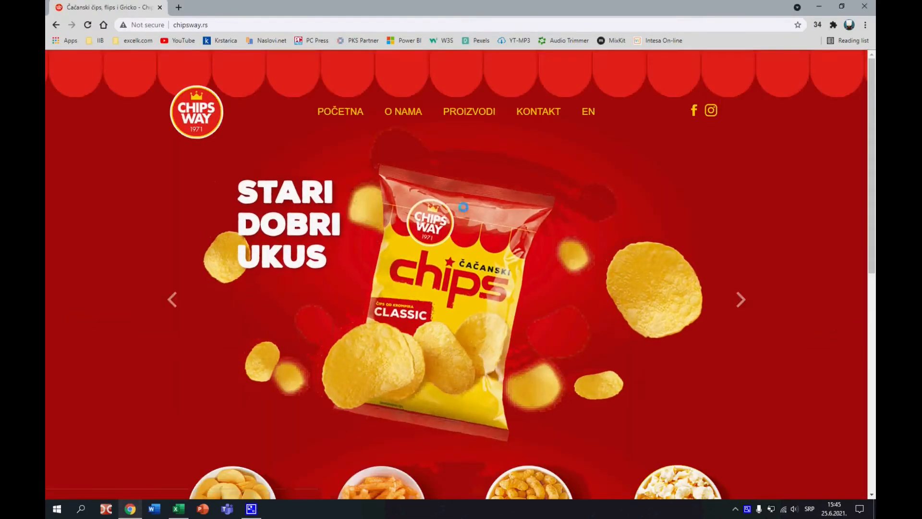
click(479, 113)
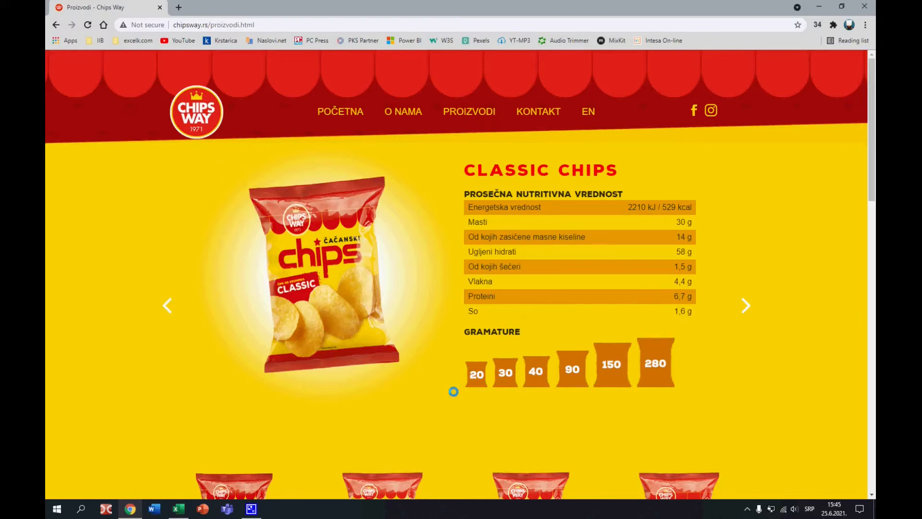
scroll(656, 330, down, 7)
scroll(659, 334, down, 11)
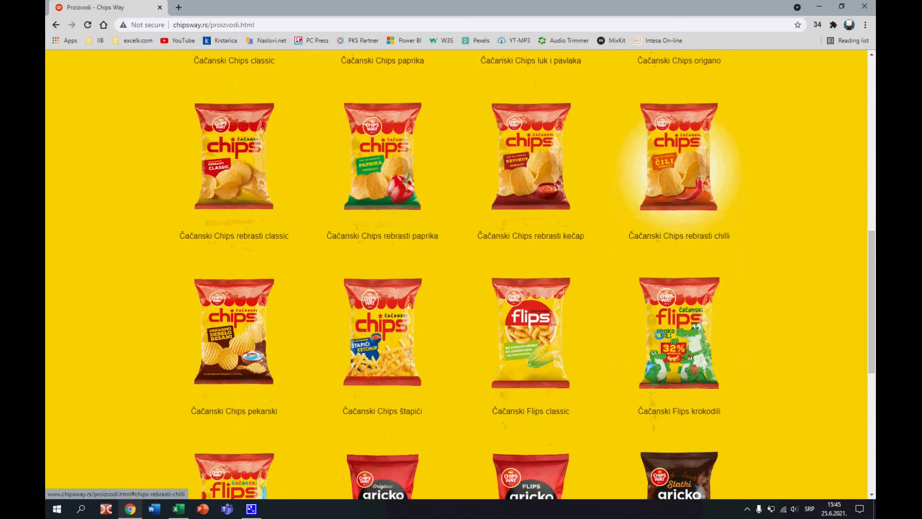
scroll(659, 334, up, 18)
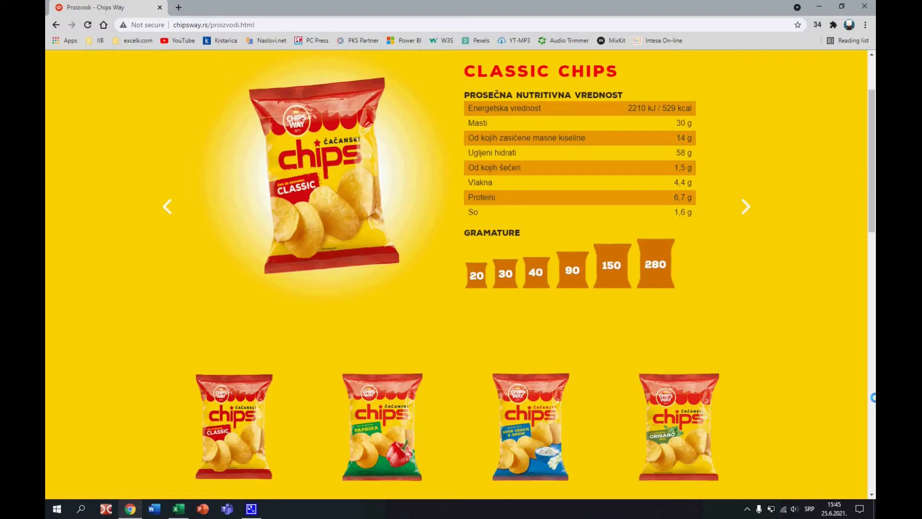
right_click(335, 165)
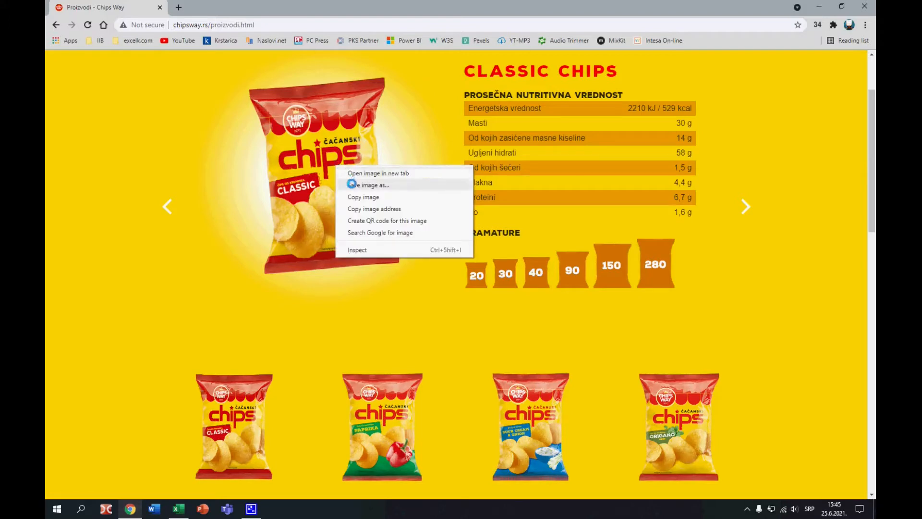
click(351, 184)
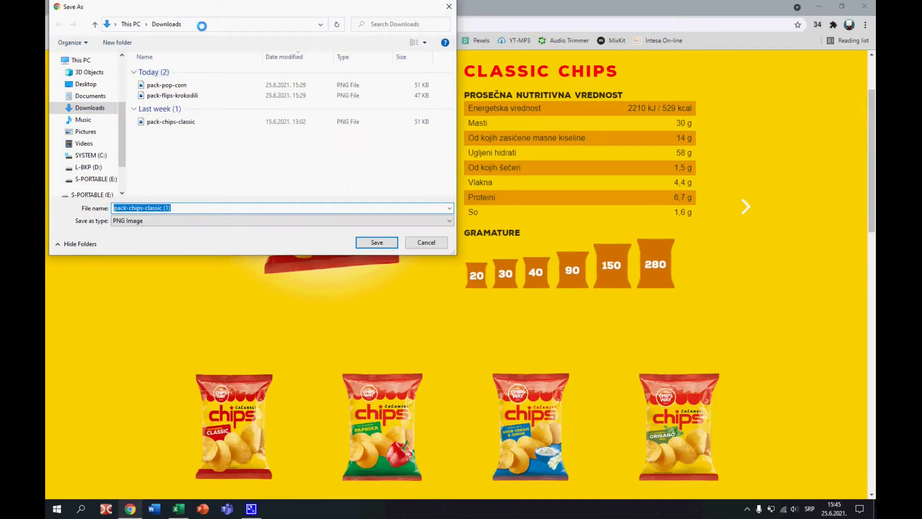
click(438, 242)
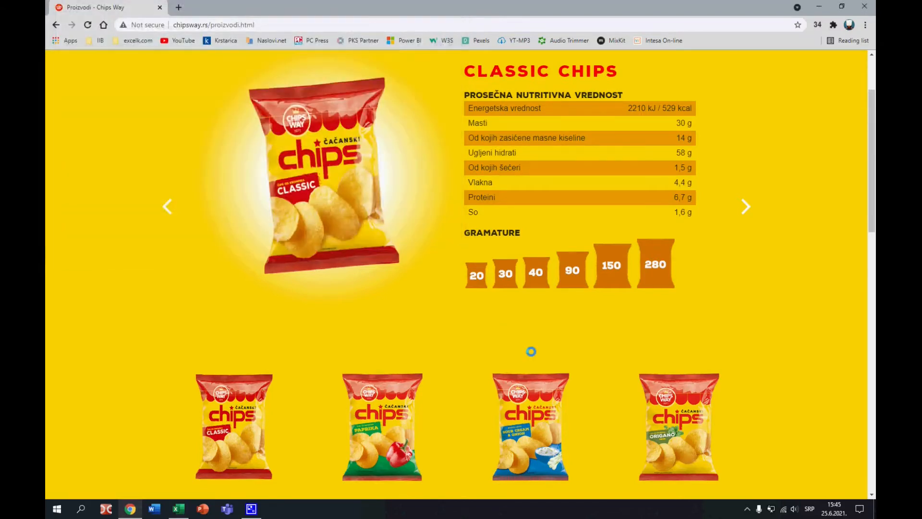
- Copy the web address of the Chips Way Proizvodi page
scroll(659, 346, up, 2)
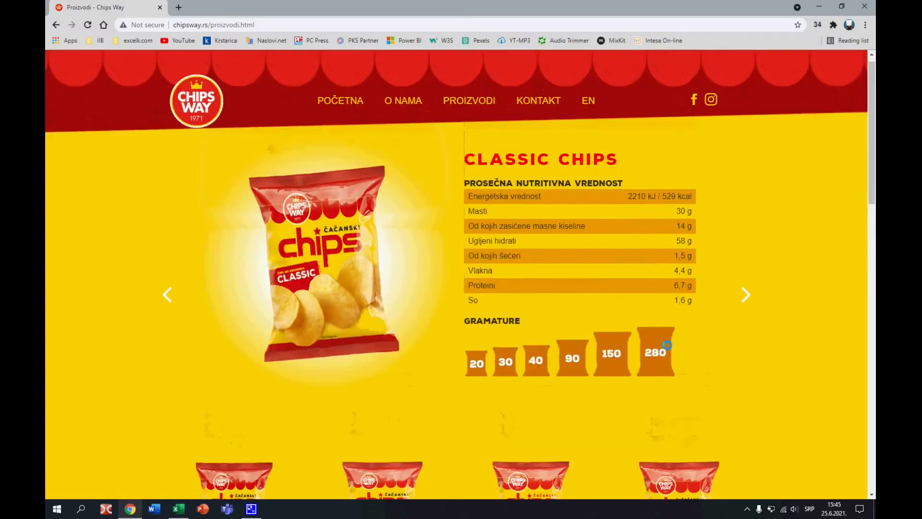
click(179, 25)
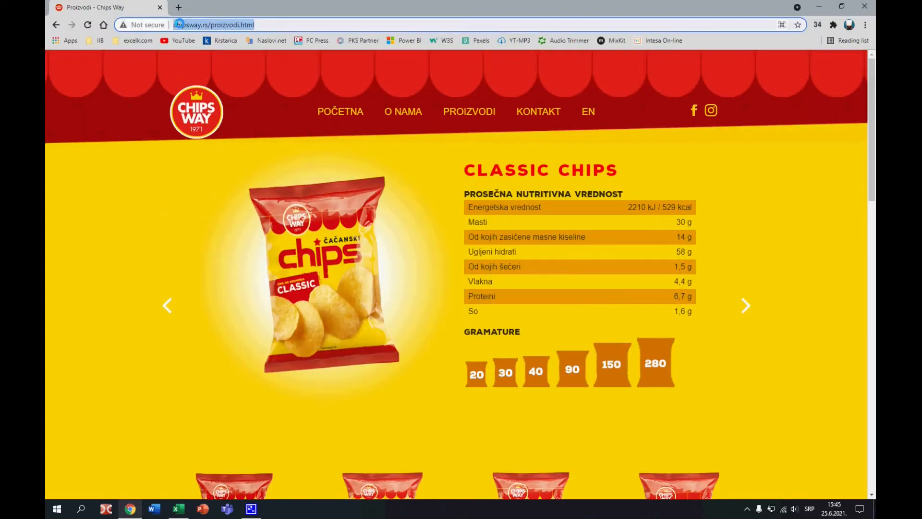
right_click(180, 24)
click(205, 78)
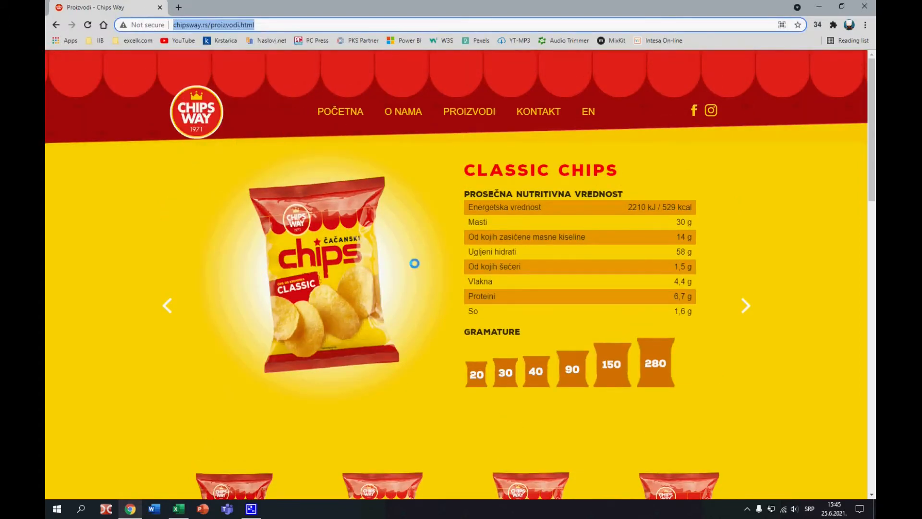
click(178, 509)
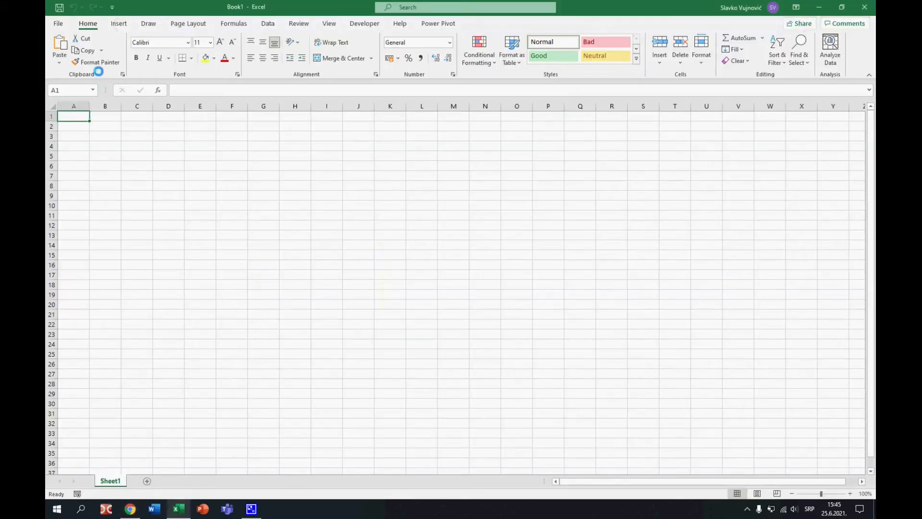
click(267, 24)
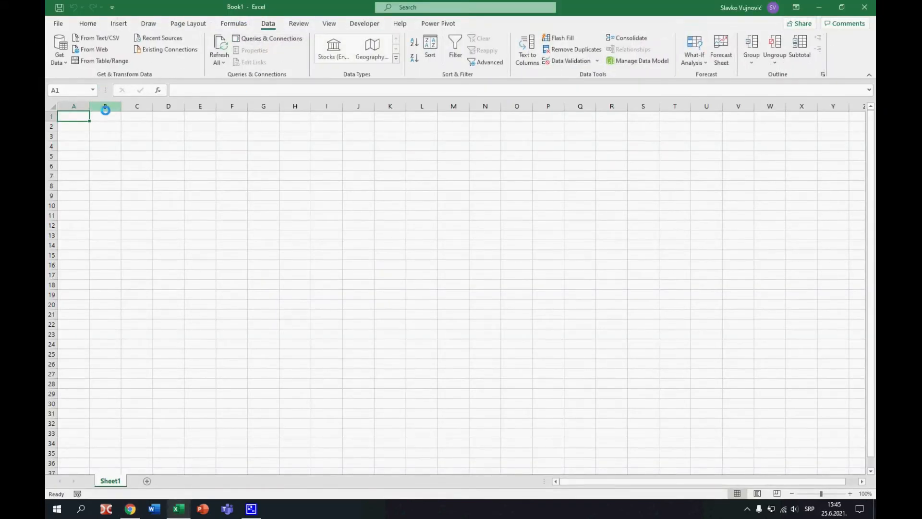
click(61, 58)
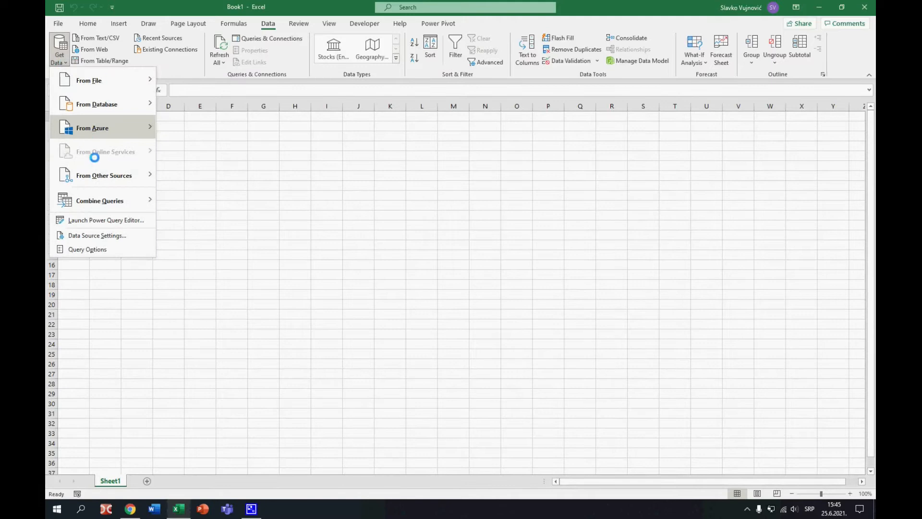
mouse_move(102, 174)
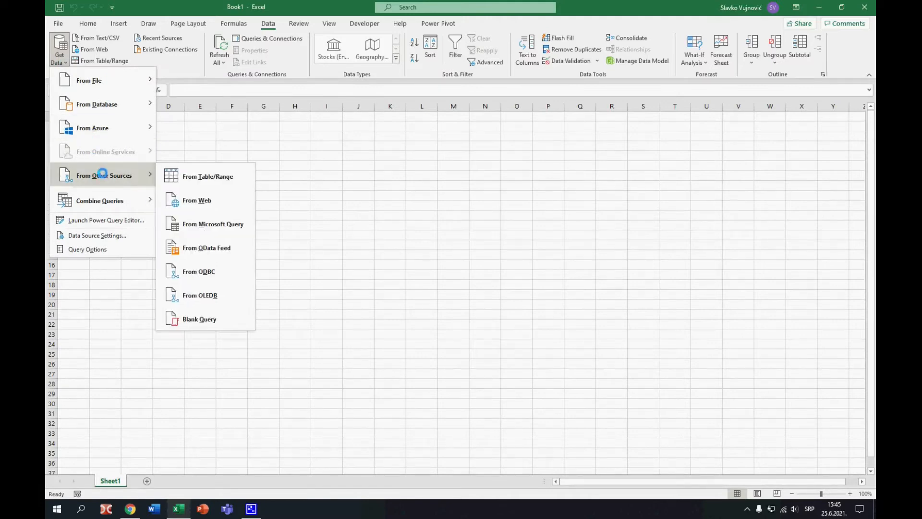
click(199, 198)
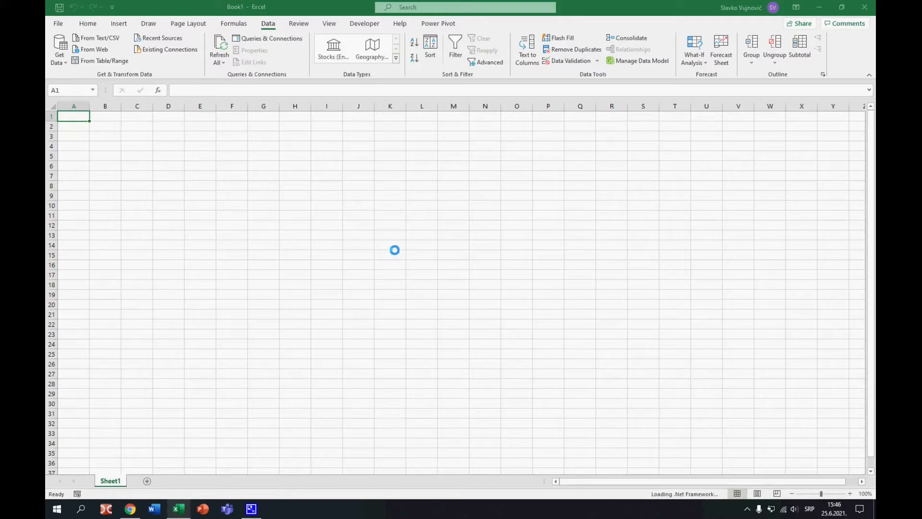
key(ctrl+v)
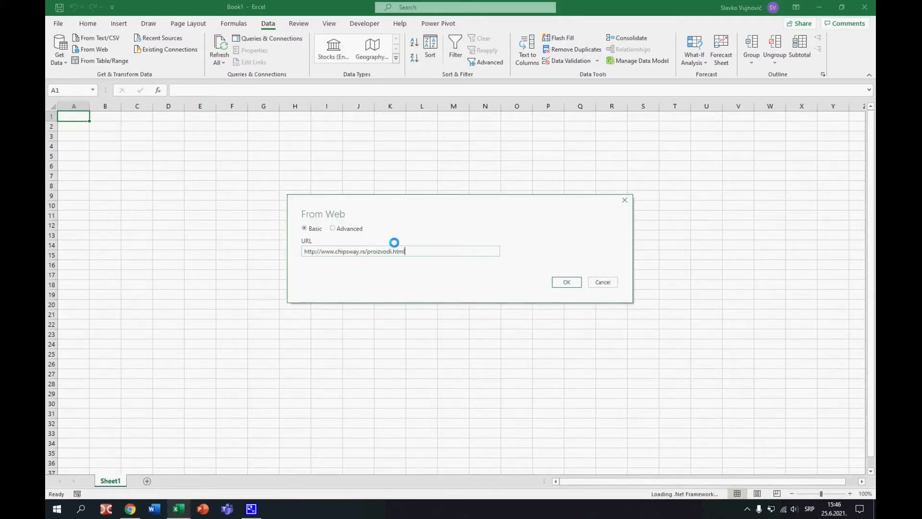
click(556, 282)
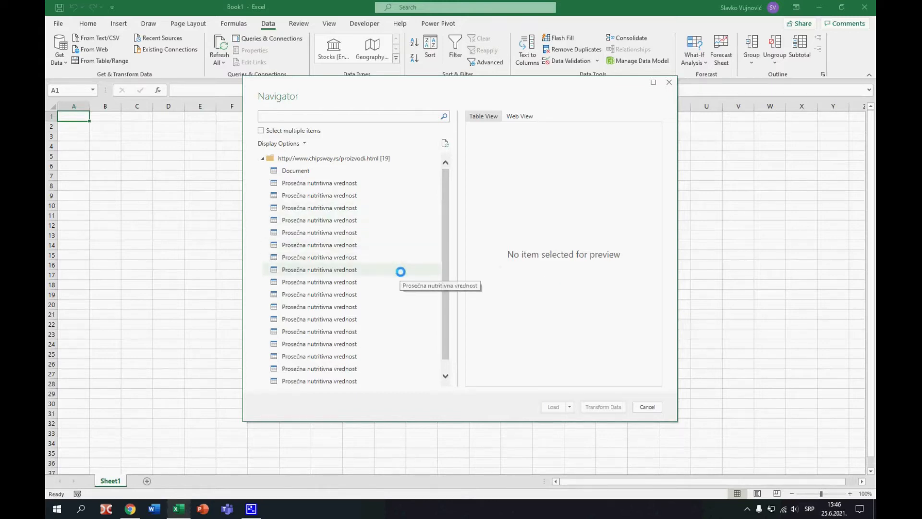
- Compare the first nutrition table with the Classic Chips page, enable multiple selection, and mark that table for import
click(309, 182)
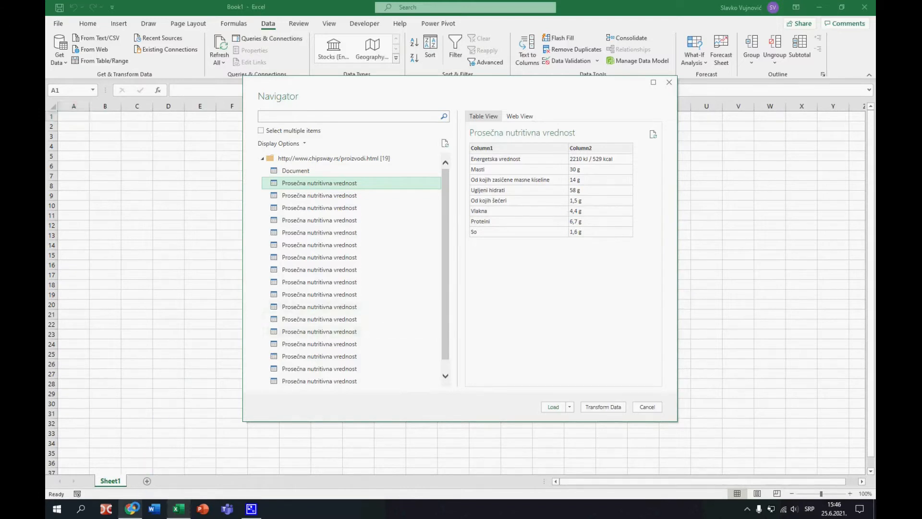
click(132, 508)
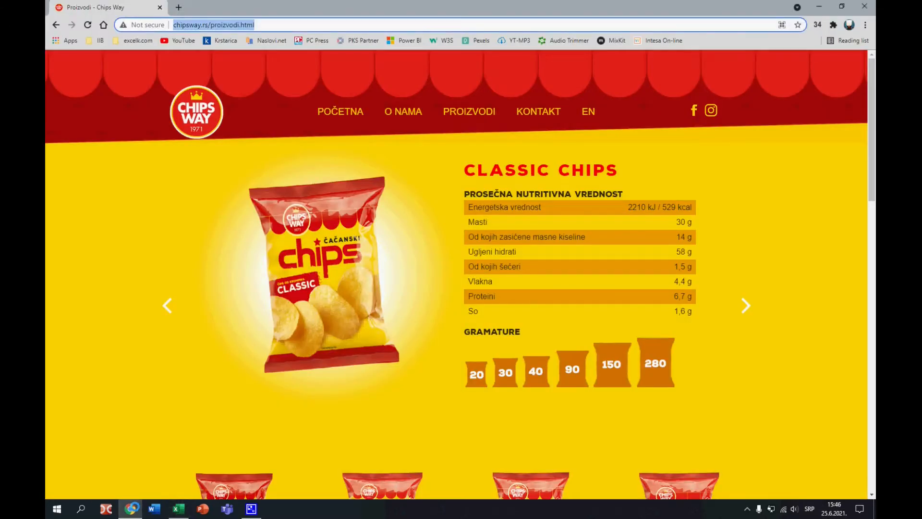
click(178, 509)
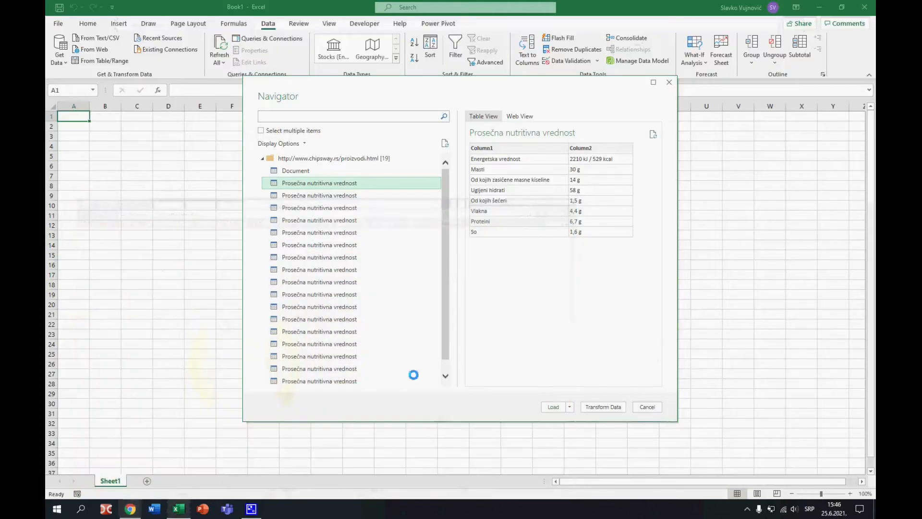
click(261, 130)
click(272, 183)
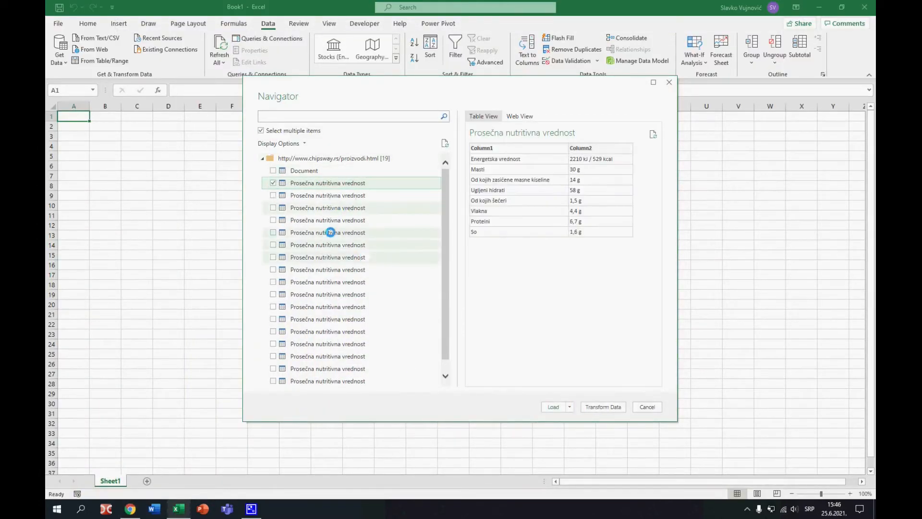
- Switch to Chrome and open the Čačanski Flips krokodili product to view its nutritional values
click(130, 509)
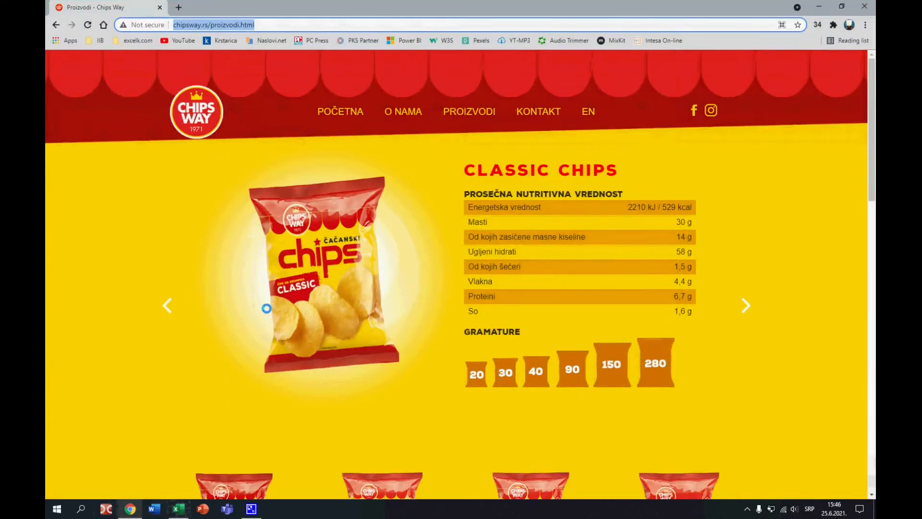
scroll(391, 303, down, 5)
scroll(401, 307, down, 5)
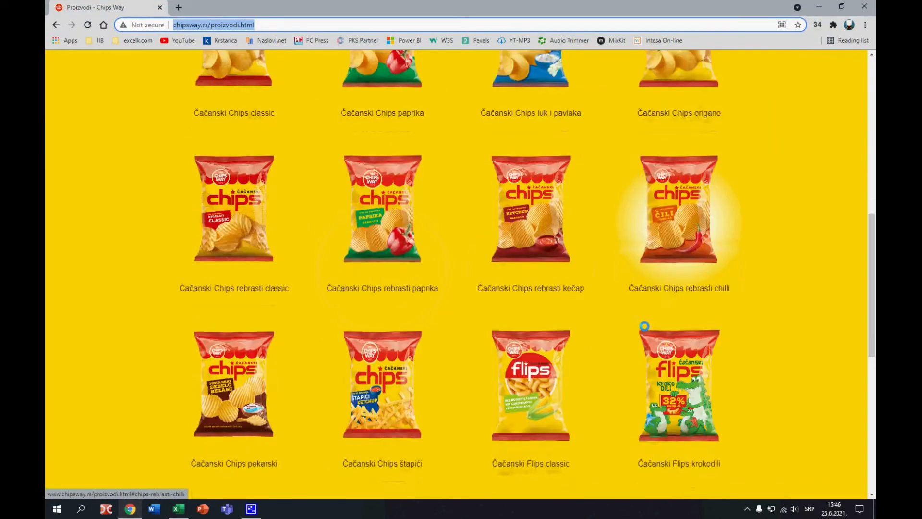
click(675, 339)
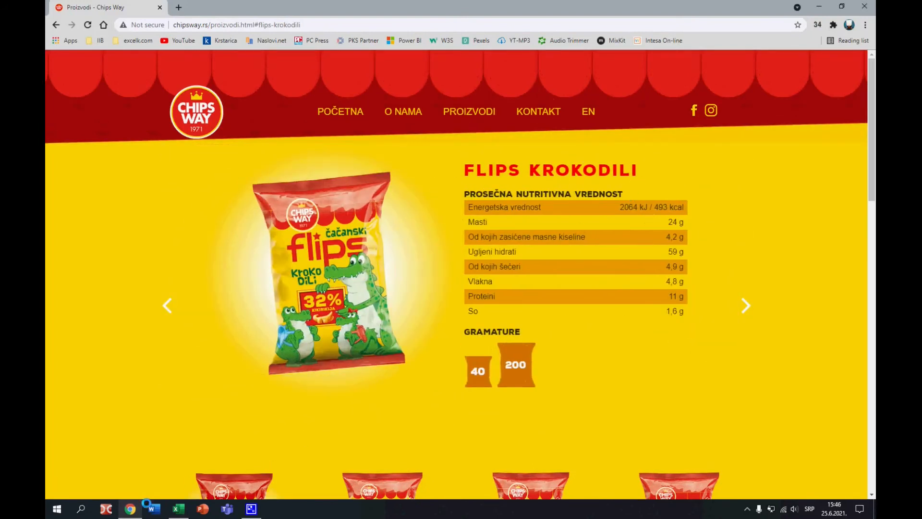
- Back in Excel, preview the nutrition tables to find the one matching Flips Krokodili and mark it for import
click(178, 509)
click(297, 270)
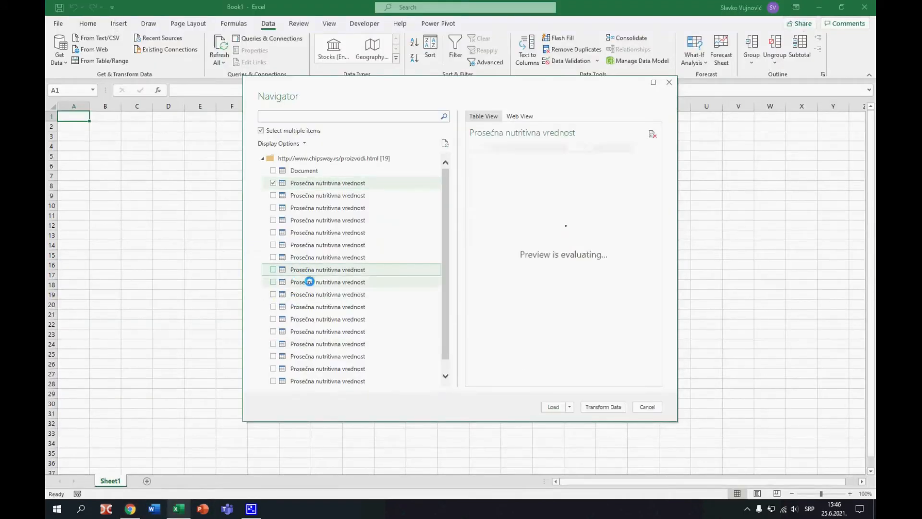
click(310, 282)
click(310, 294)
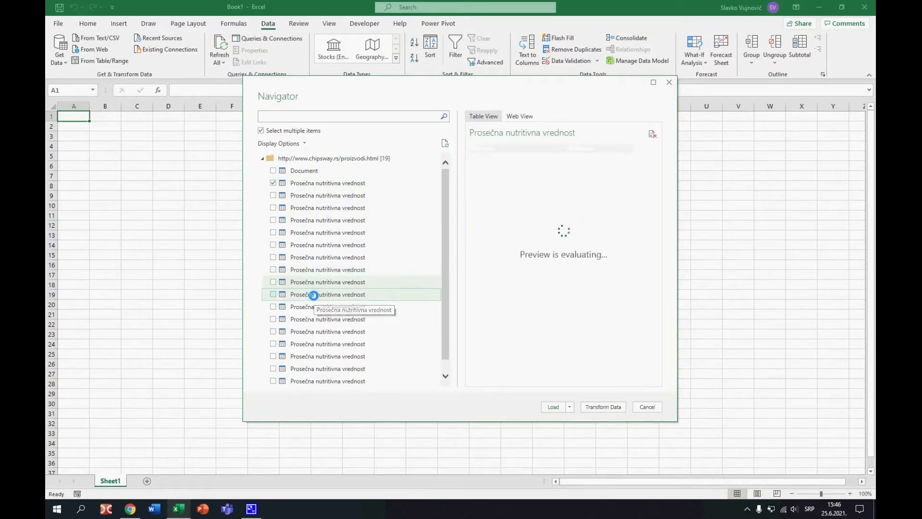
click(321, 305)
click(325, 319)
click(327, 331)
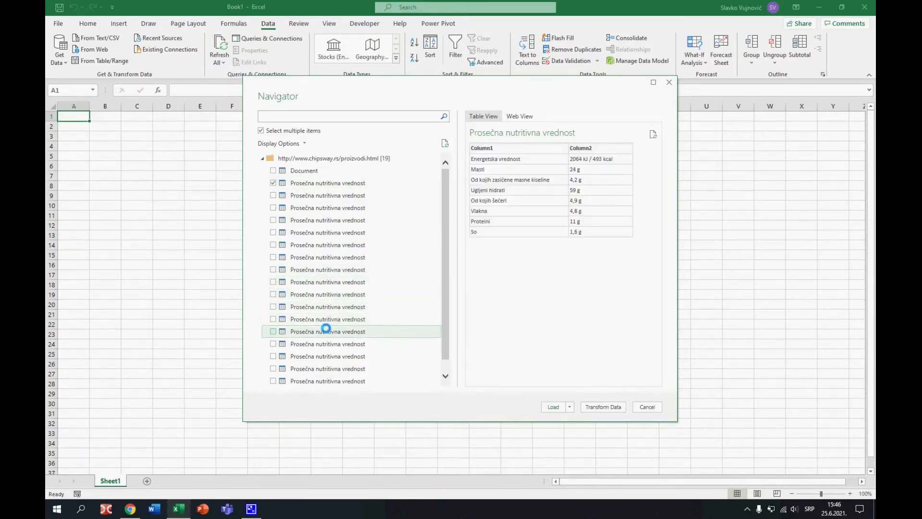
click(273, 332)
- Preview the last nutrition table, compare it with the Kokice product page in Chrome, and mark that table for import in Excel
scroll(439, 289, down, 1)
click(355, 377)
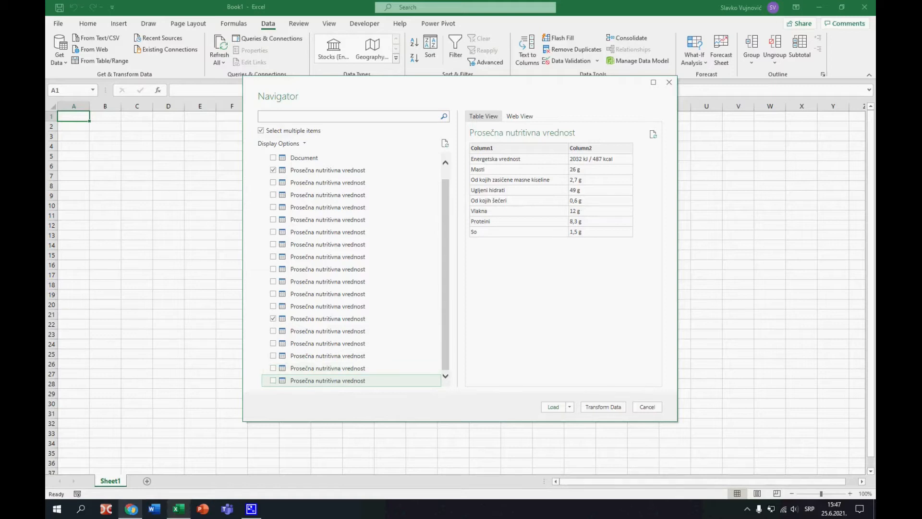
click(131, 509)
scroll(351, 377, down, 10)
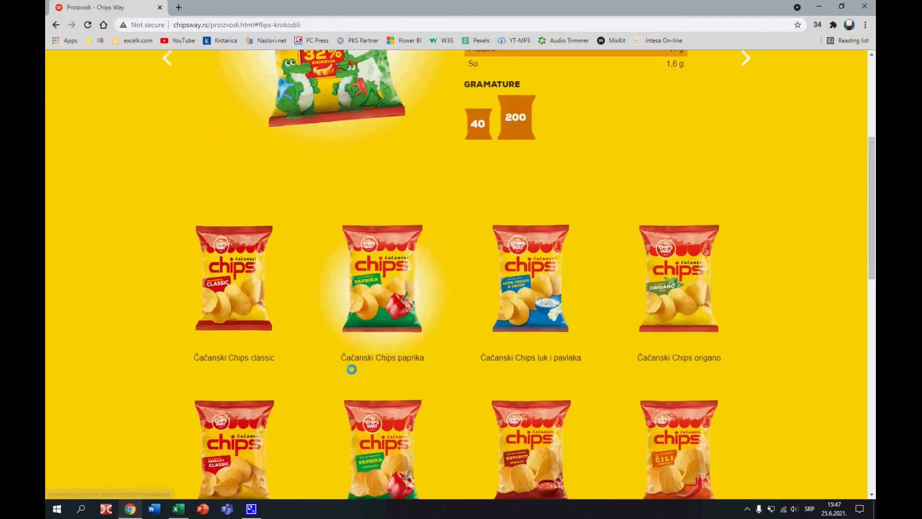
click(243, 329)
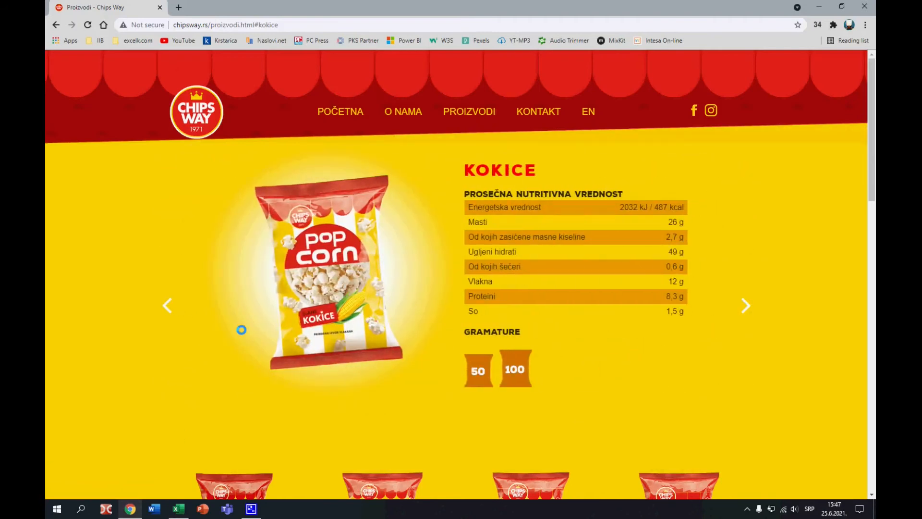
click(178, 509)
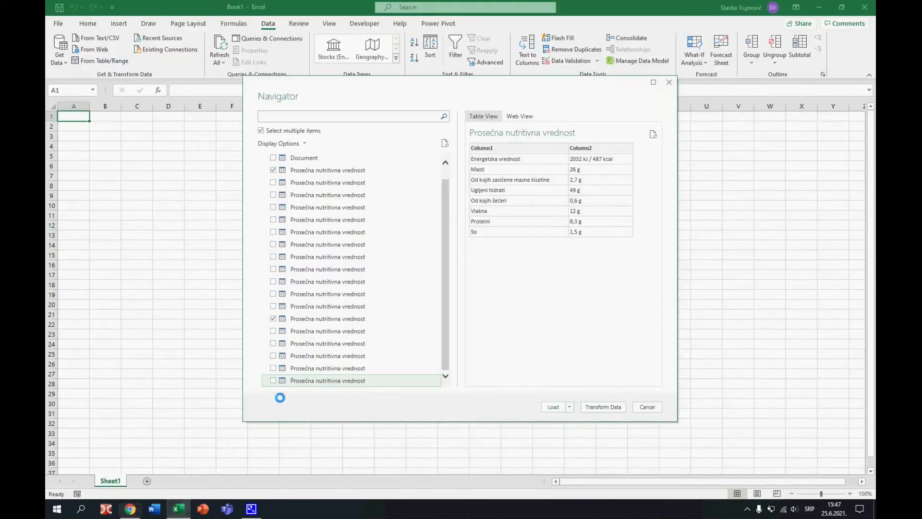
click(273, 381)
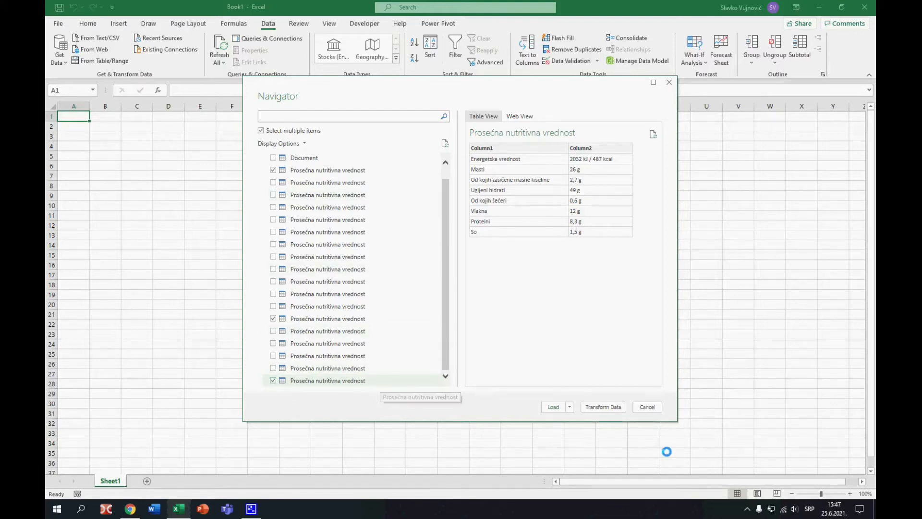
- Open the marked tables in Power Query Editor, transpose the first nutrition query and promote its first row to headers
click(601, 407)
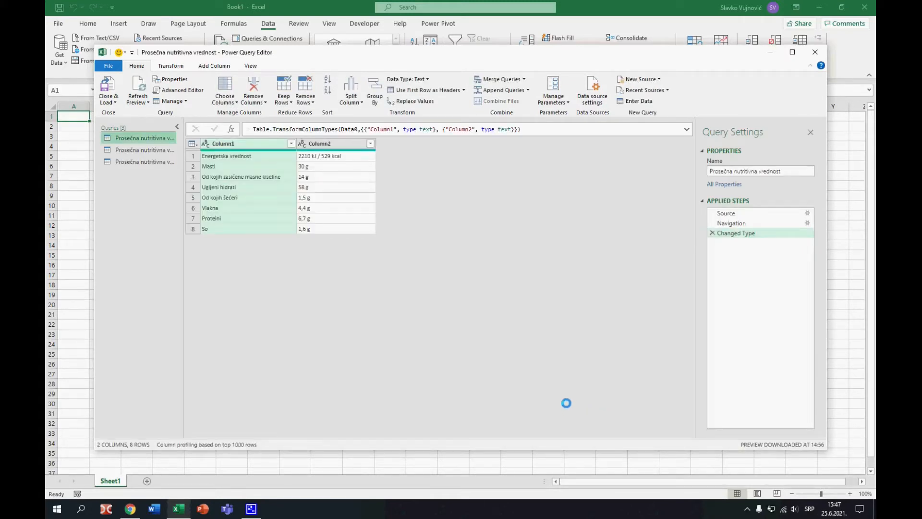
ctrl+click(340, 144)
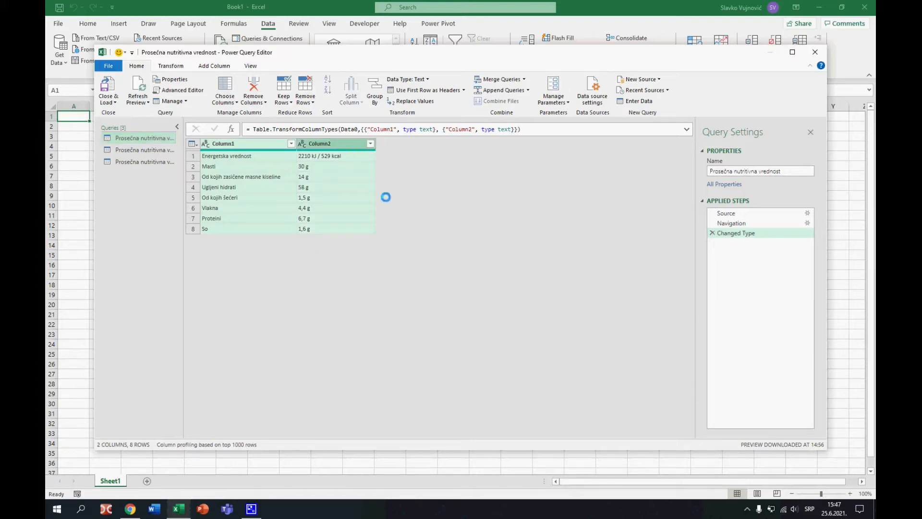
click(167, 64)
click(176, 79)
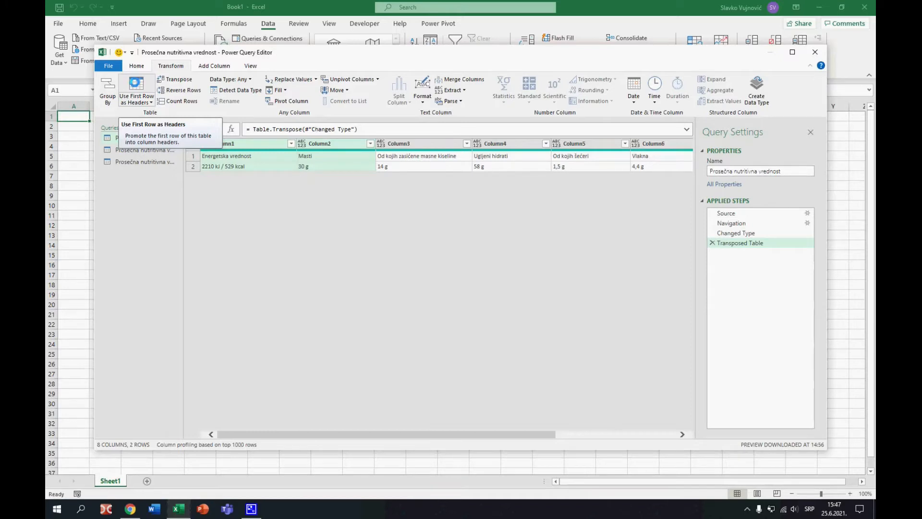
click(137, 89)
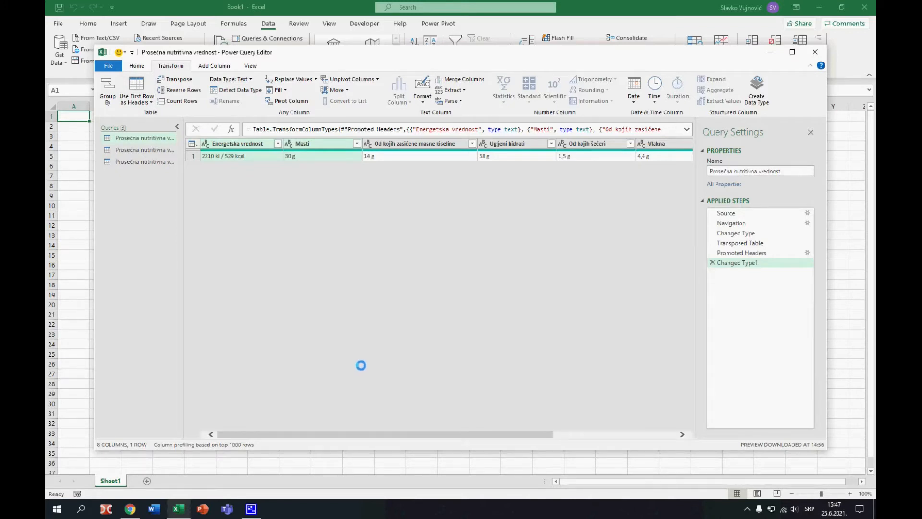
- Add a custom column "Naziv" with the formula "Čips" to the first query and make it the first column
drag(354, 434, 556, 435)
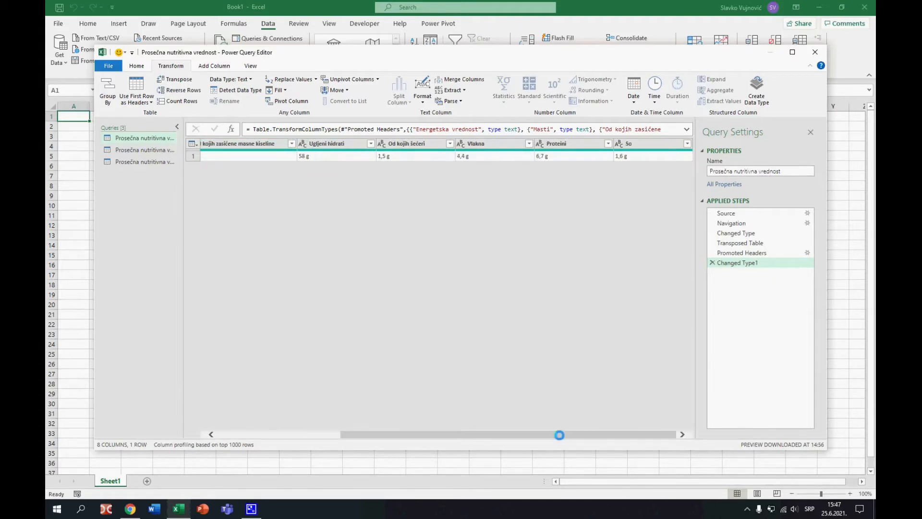
click(214, 66)
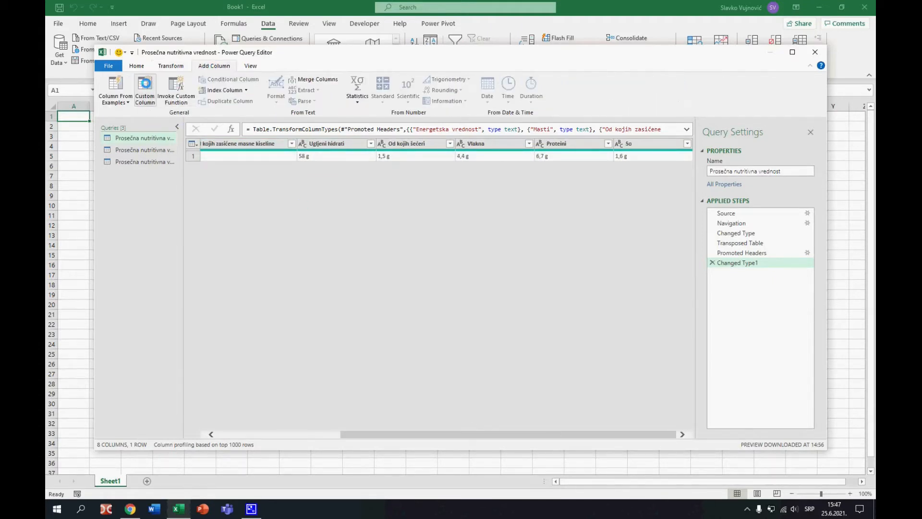
click(145, 91)
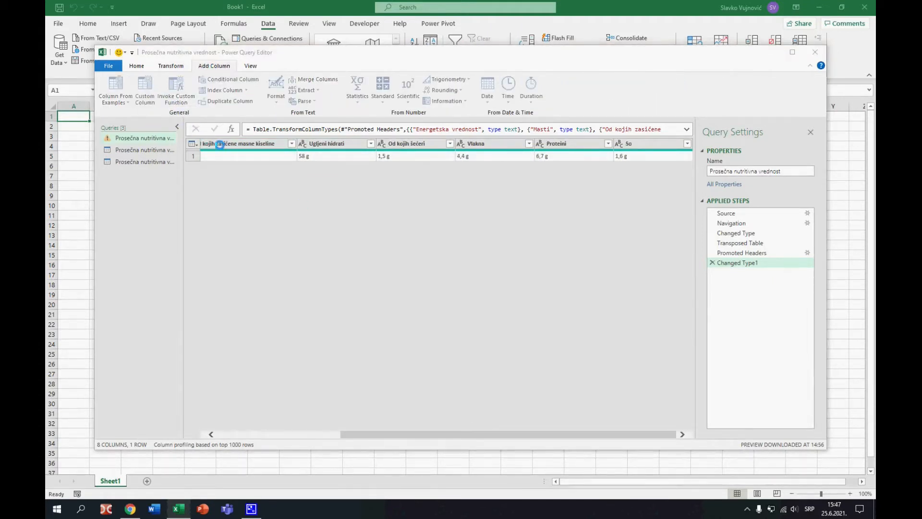
text(Naziv)
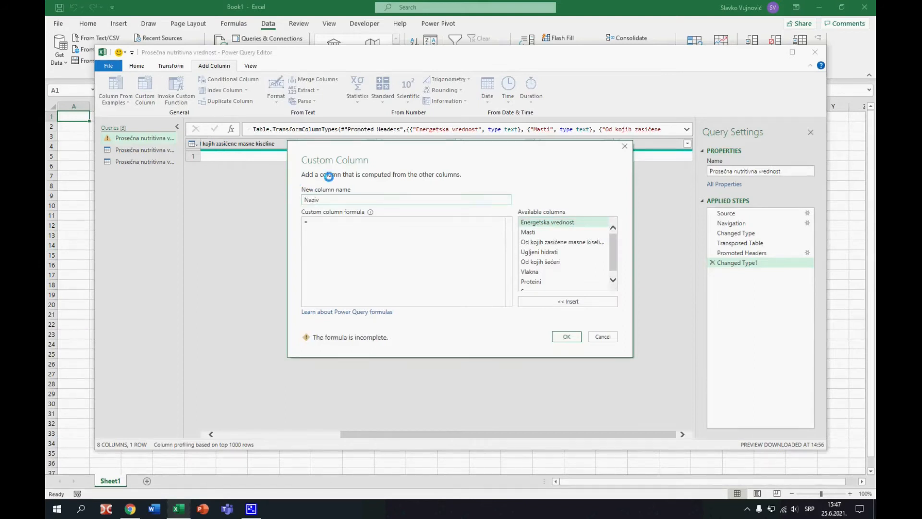
text("Čips)
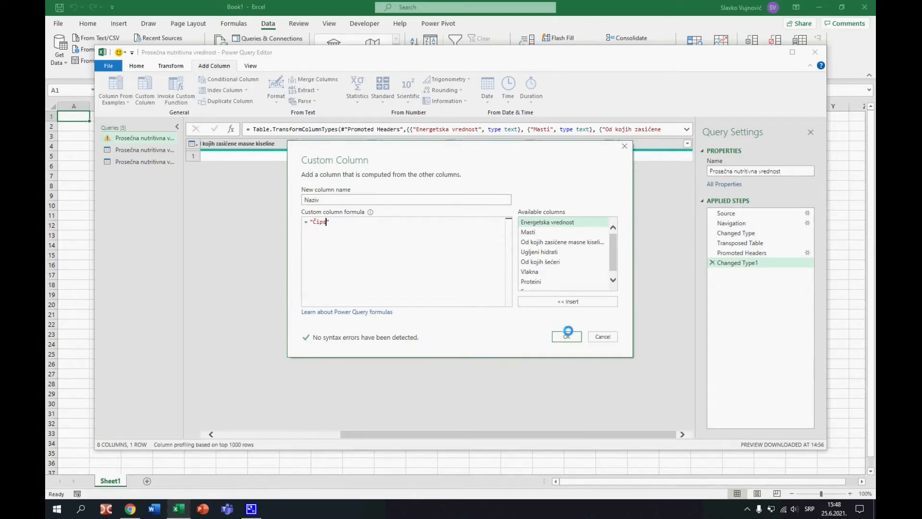
click(566, 336)
drag(634, 143, 211, 141)
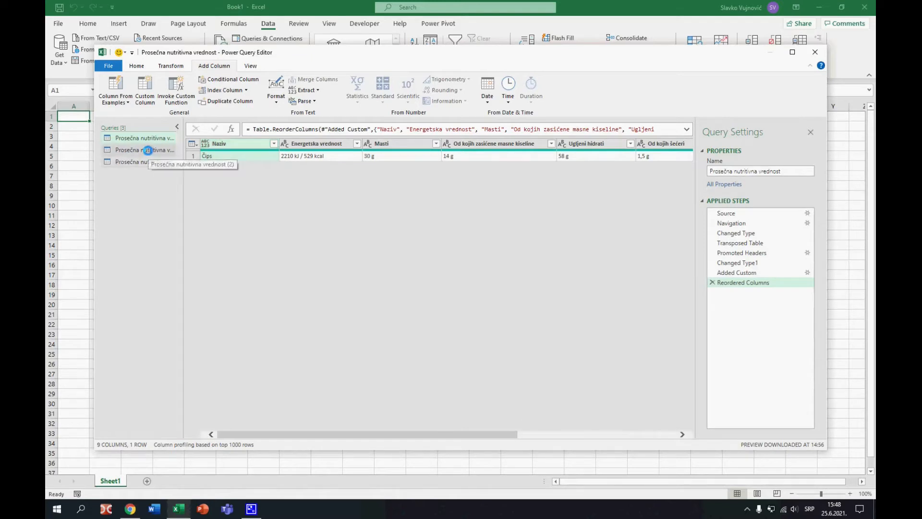
- Transpose the second query, Prosečna nutritivna vrednost (2), and promote its first row to headers
click(145, 150)
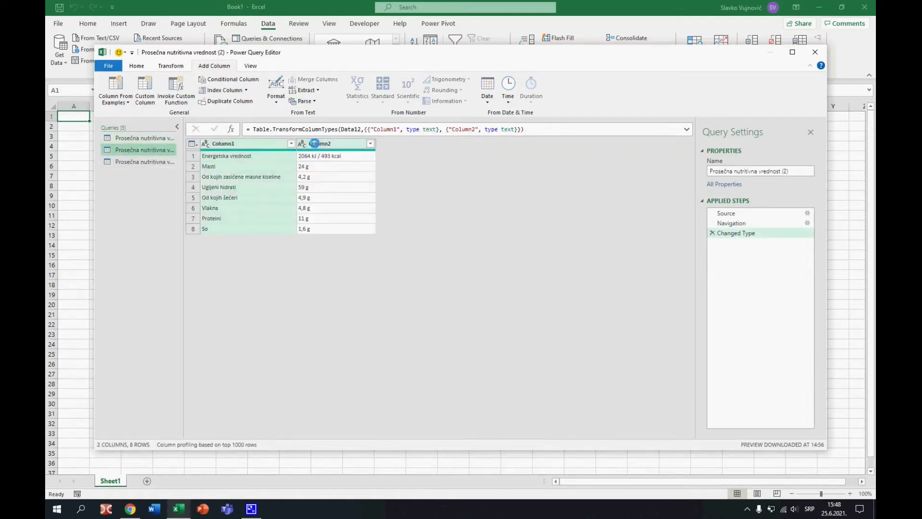
ctrl+click(315, 143)
click(171, 66)
click(178, 79)
click(140, 87)
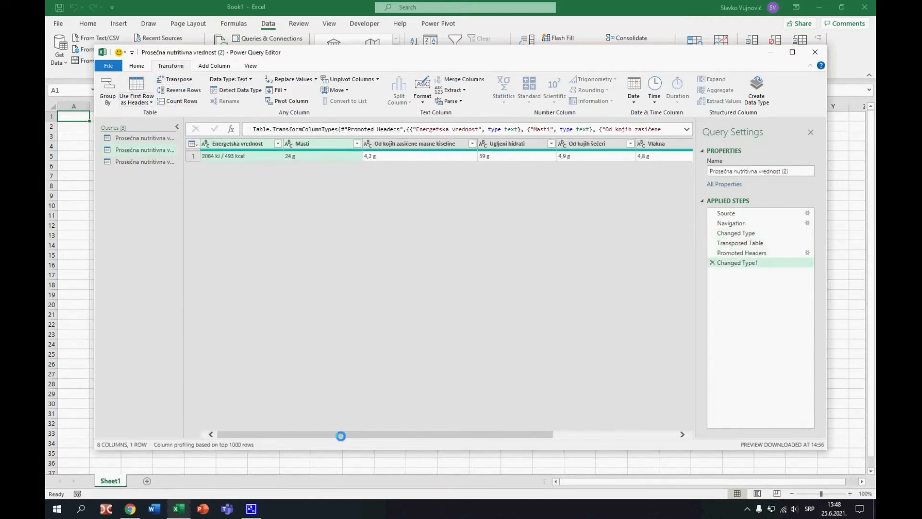
- Add a custom column "Naziv" with the formula "Krokodili" to the second query and make it the first column
click(219, 66)
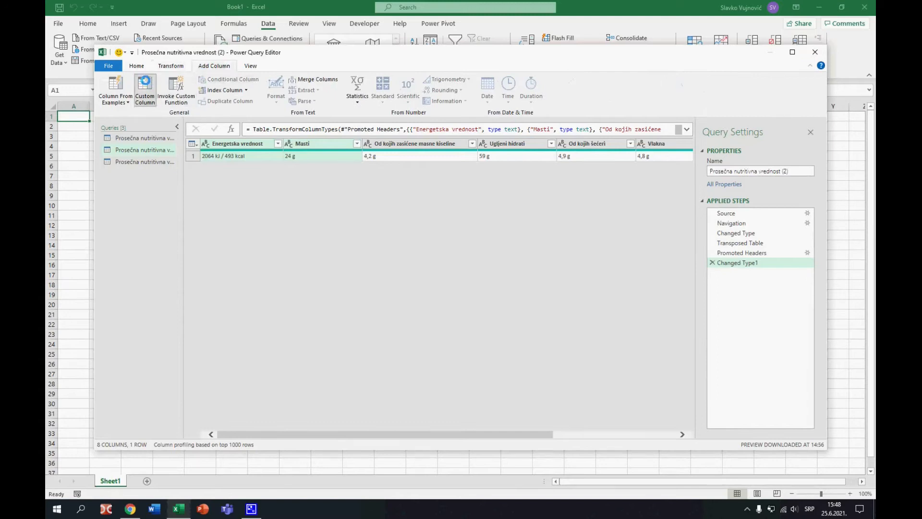
double_click(315, 200)
text(Naziv)
text("Krokodili)
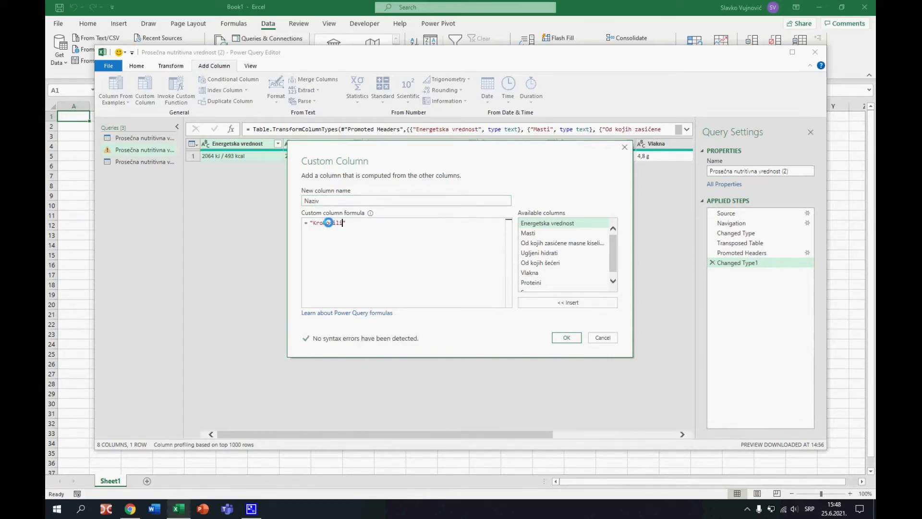
click(566, 338)
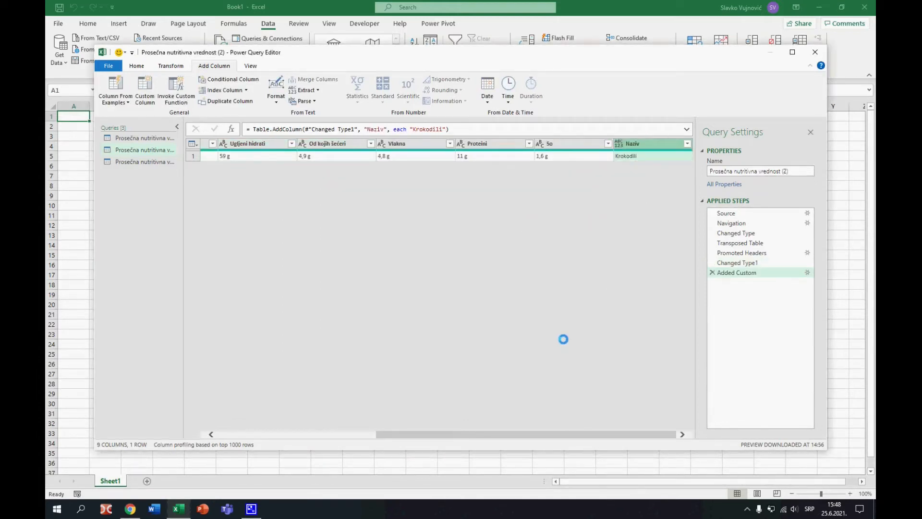
drag(628, 143, 234, 141)
- Transpose the third query, Prosečna nutritivna vrednost (3), and promote its first row to headers
click(141, 162)
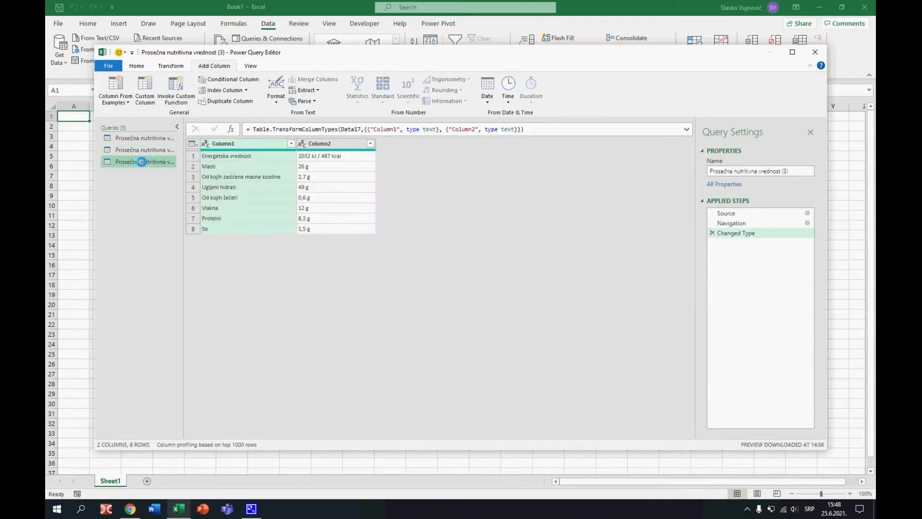
ctrl+click(320, 143)
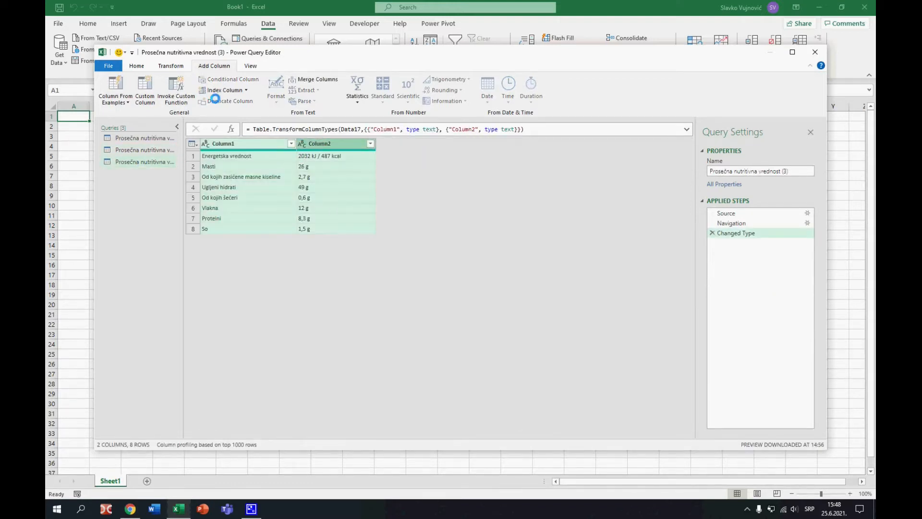
click(171, 66)
click(160, 78)
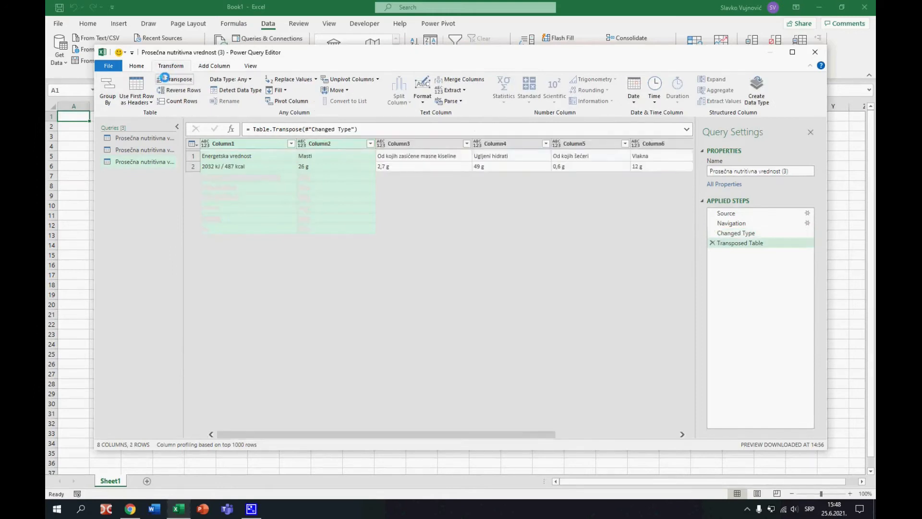
click(150, 85)
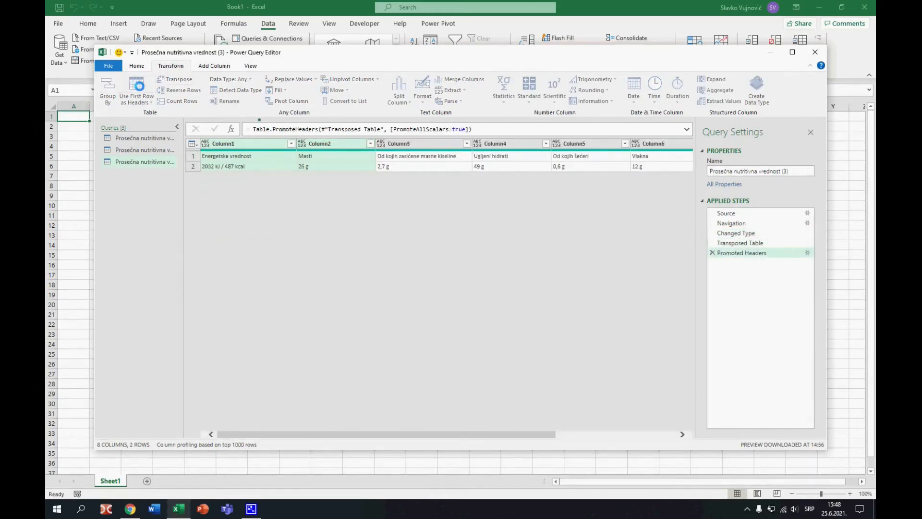
- Add a custom column "Naziv" with the formula "Kokice" to the third query and make it the first column
click(211, 67)
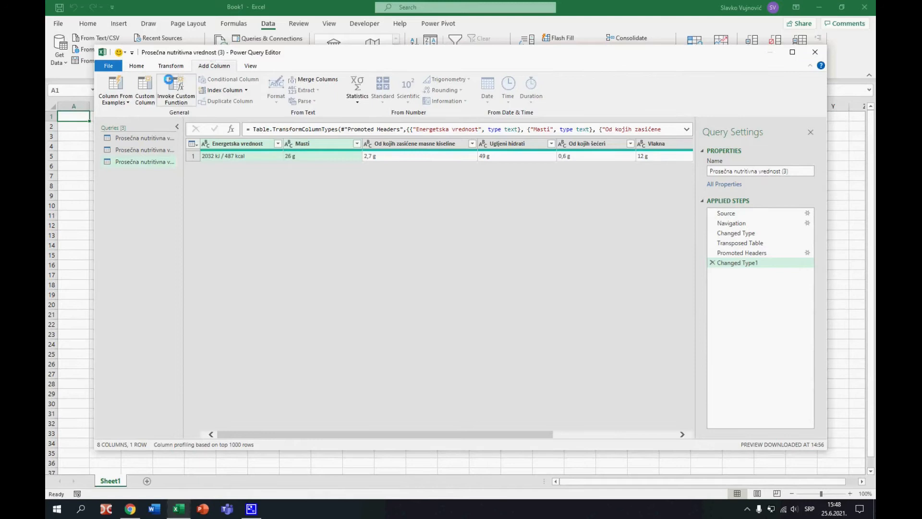
click(145, 89)
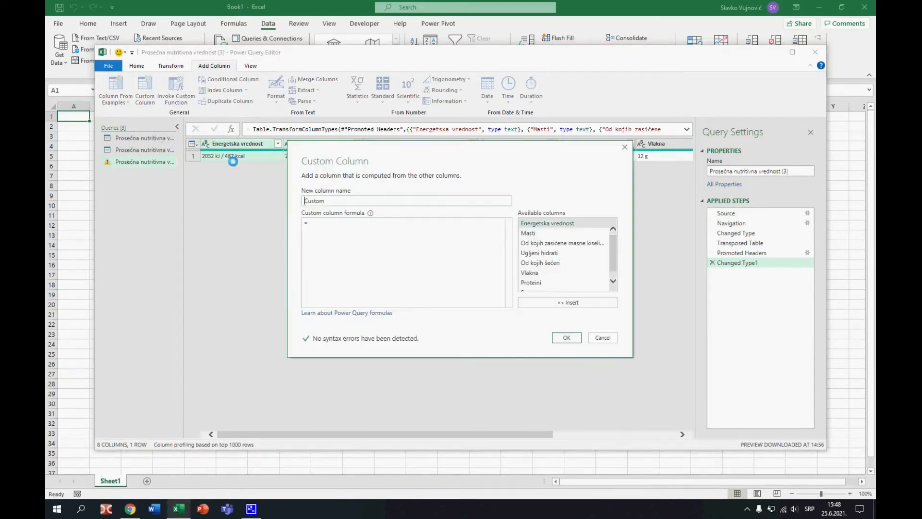
double_click(321, 201)
text(Naziv)
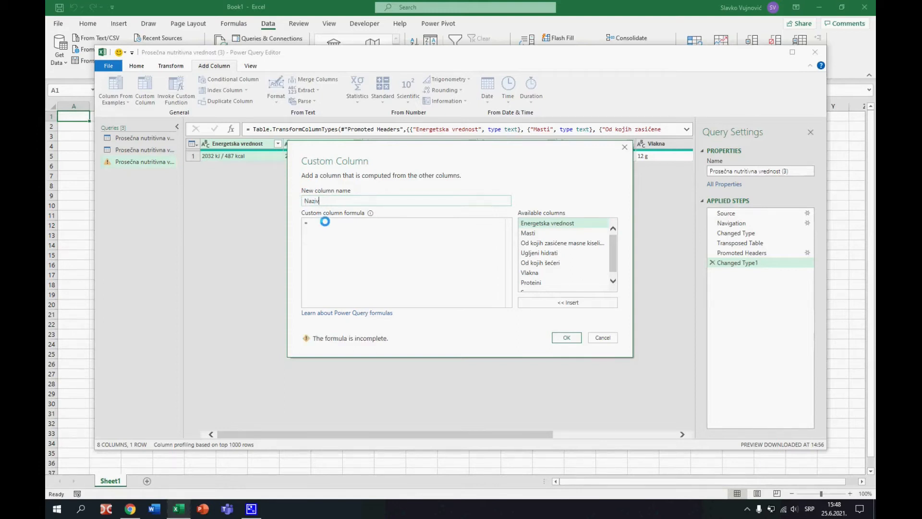
text("Kokice)
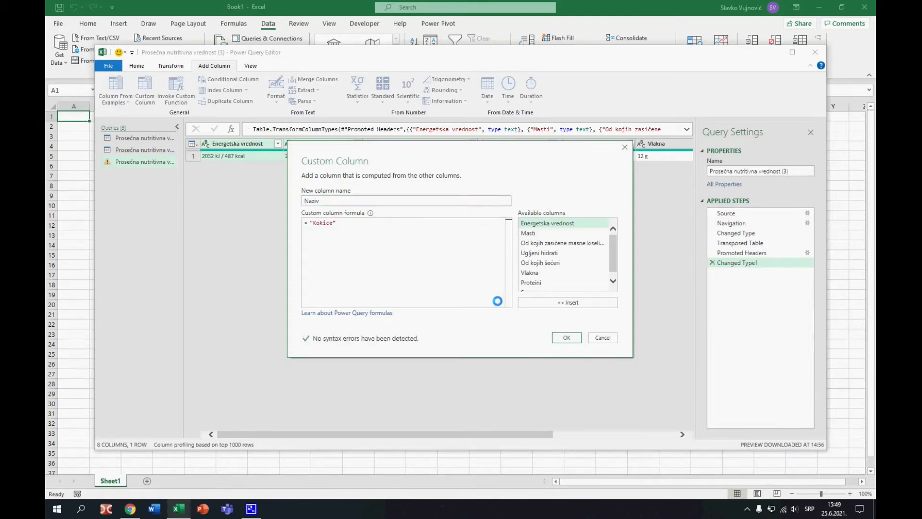
click(575, 338)
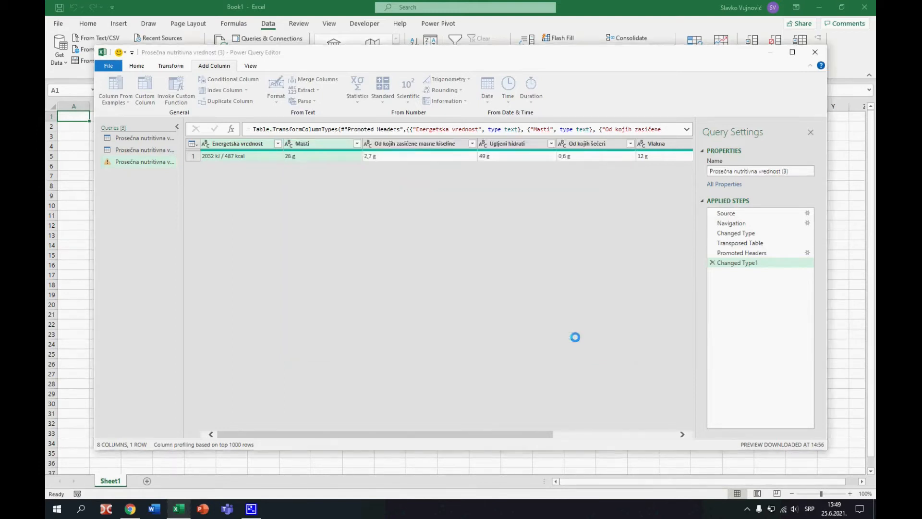
drag(633, 139, 193, 142)
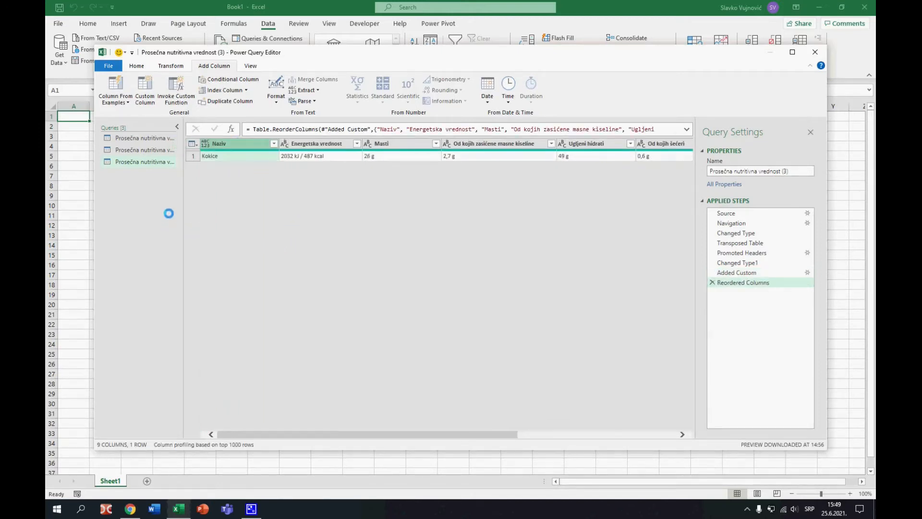
- Select all three nutrition queries and start appending them as a new query, using the option for three or more tables
click(140, 150)
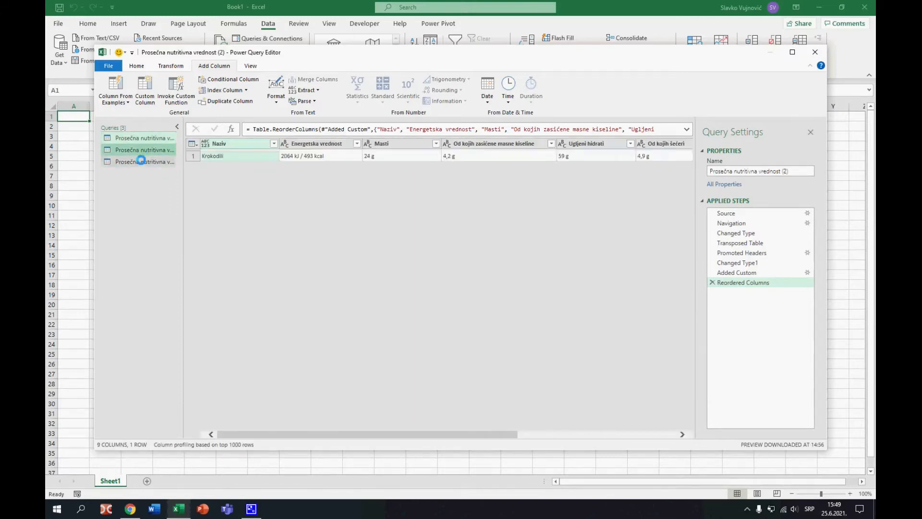
click(139, 162)
click(136, 68)
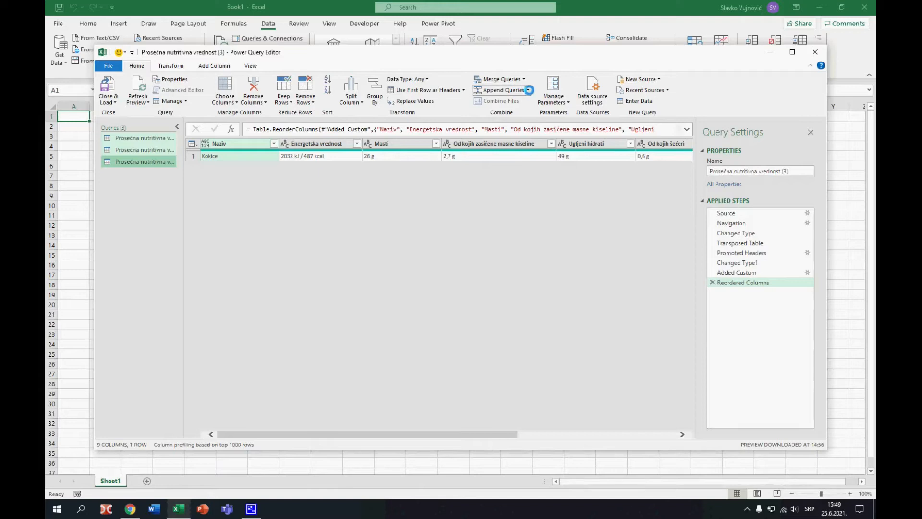
click(529, 90)
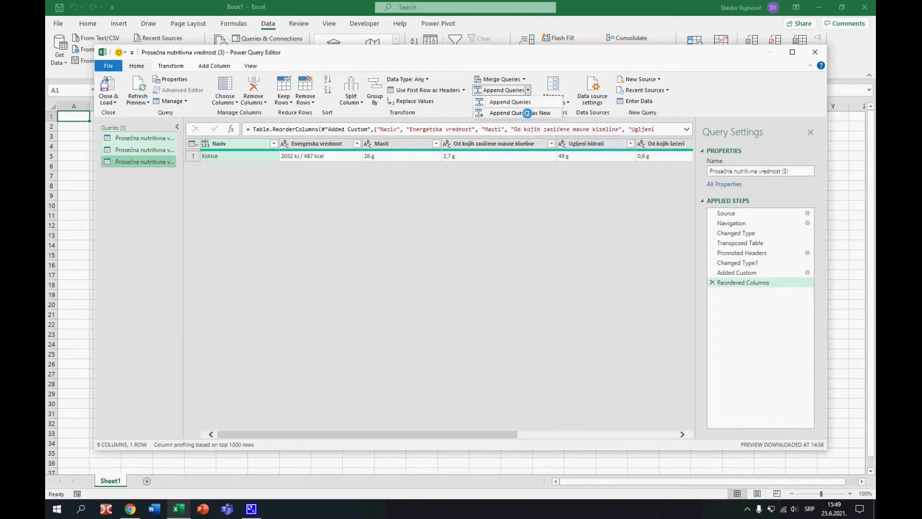
click(527, 113)
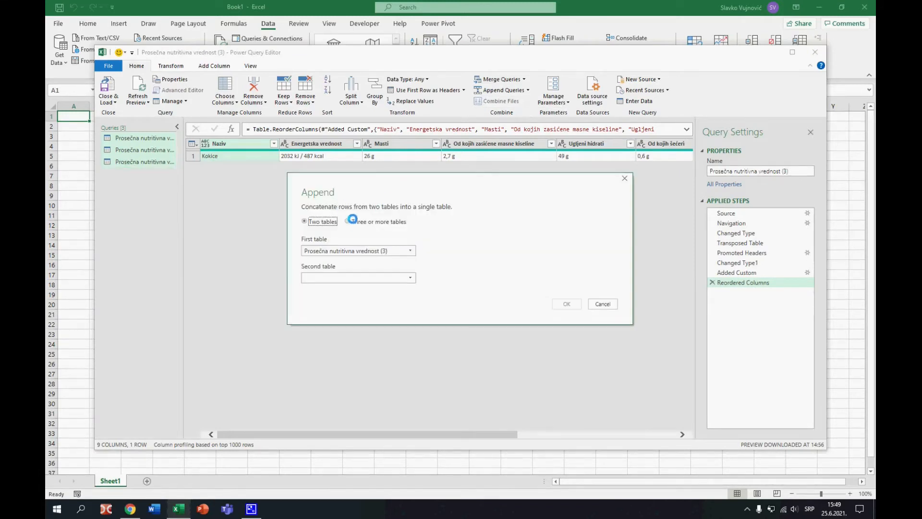
click(350, 221)
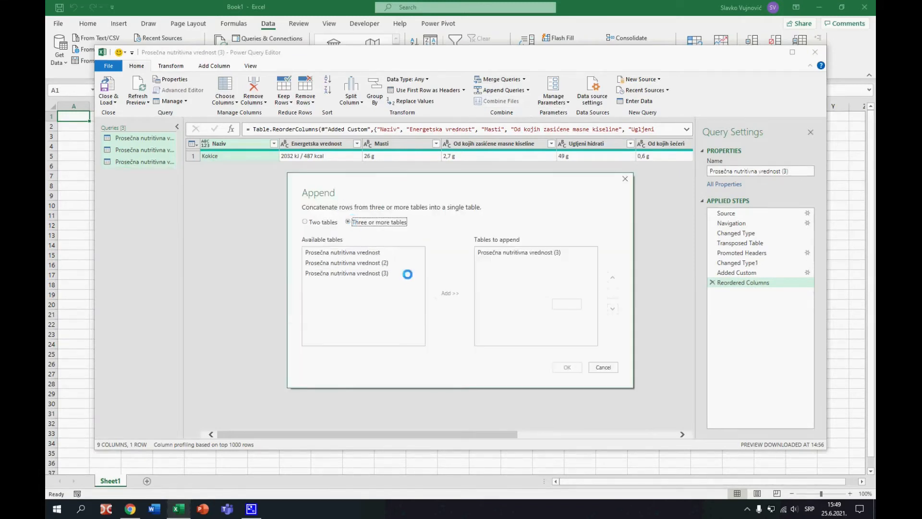
- Add Prosečna nutritivna vrednost and Prosečna nutritivna vrednost (2) to the append, put table (3) last and create the combined query
click(365, 252)
click(441, 293)
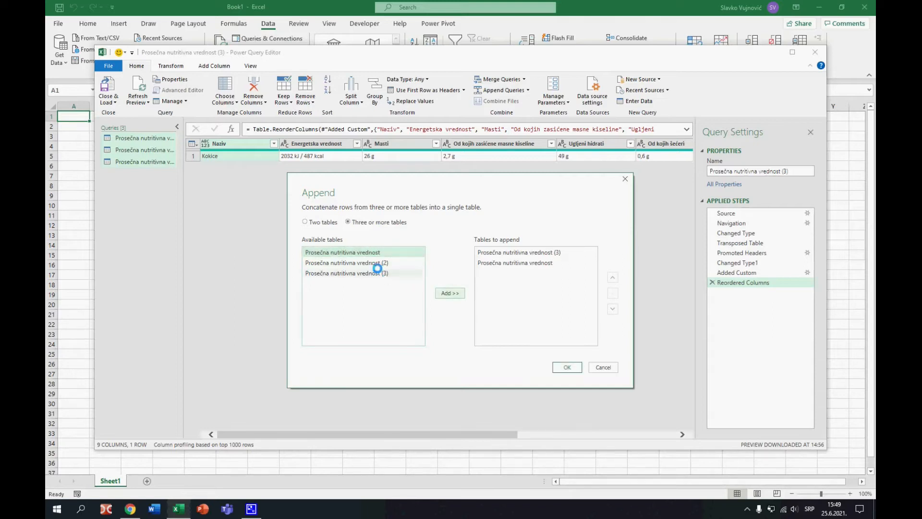
click(375, 264)
click(450, 293)
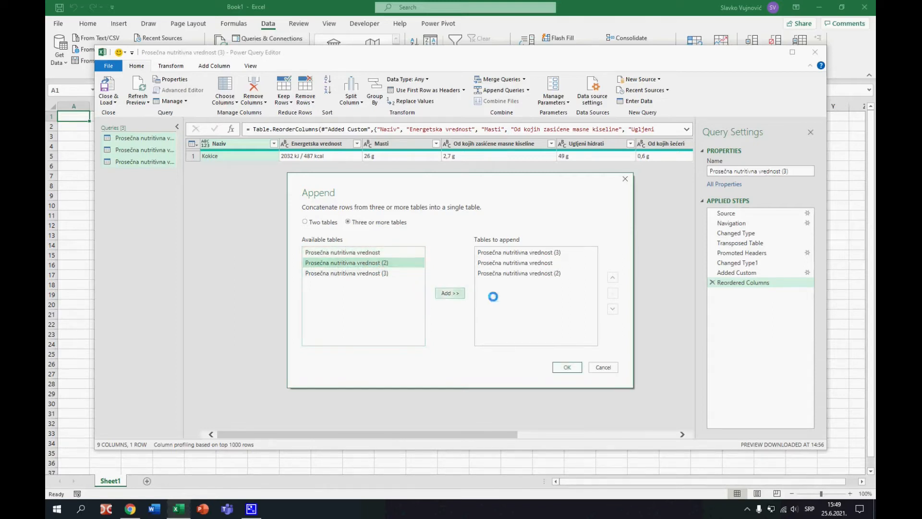
click(534, 251)
click(613, 308)
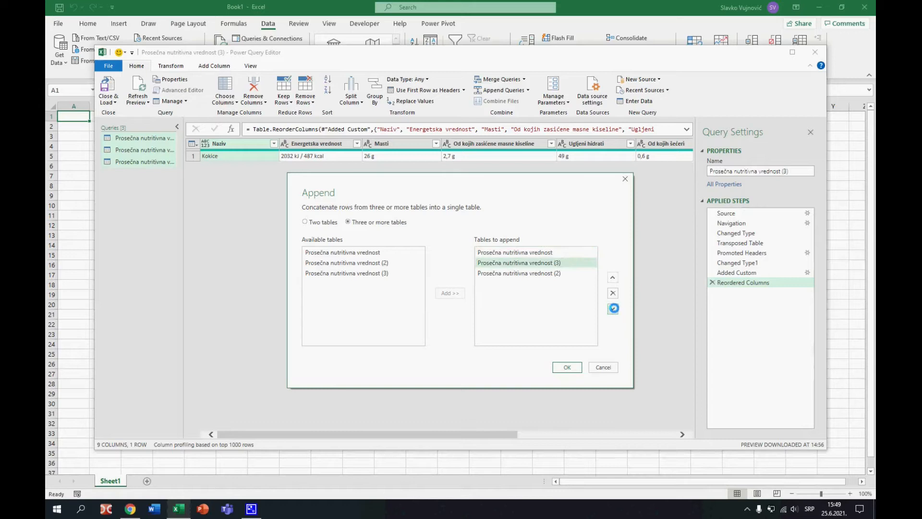
click(613, 309)
click(569, 368)
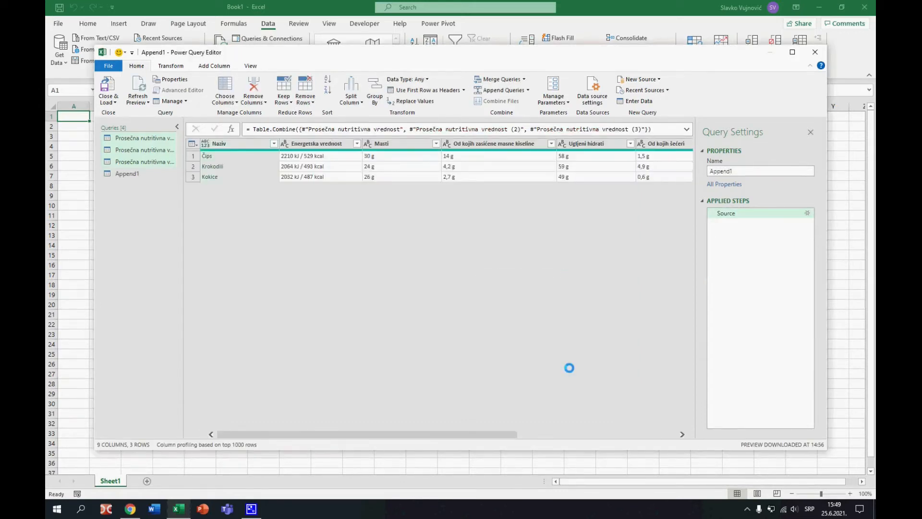
- Rename the combined query to Proizvodi, load the queries into the workbook and close the list of queries and connections
double_click(726, 171)
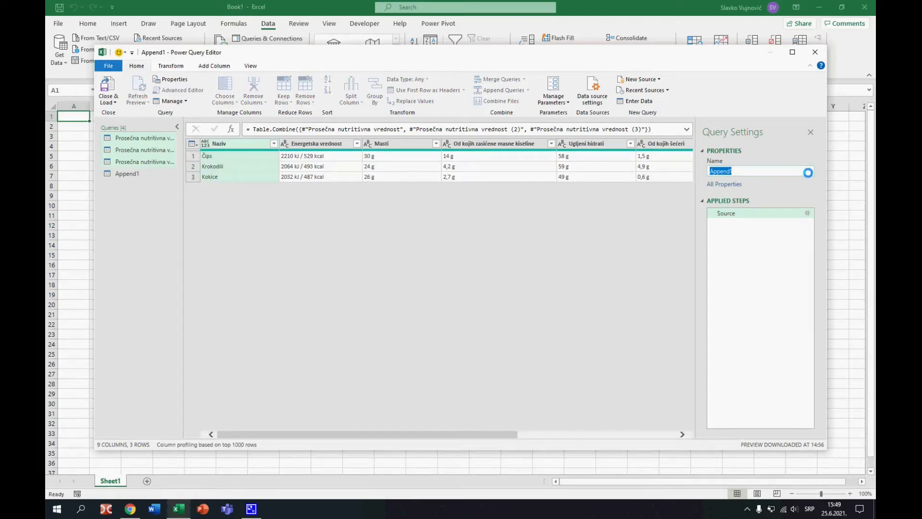
text(Proizvodi)
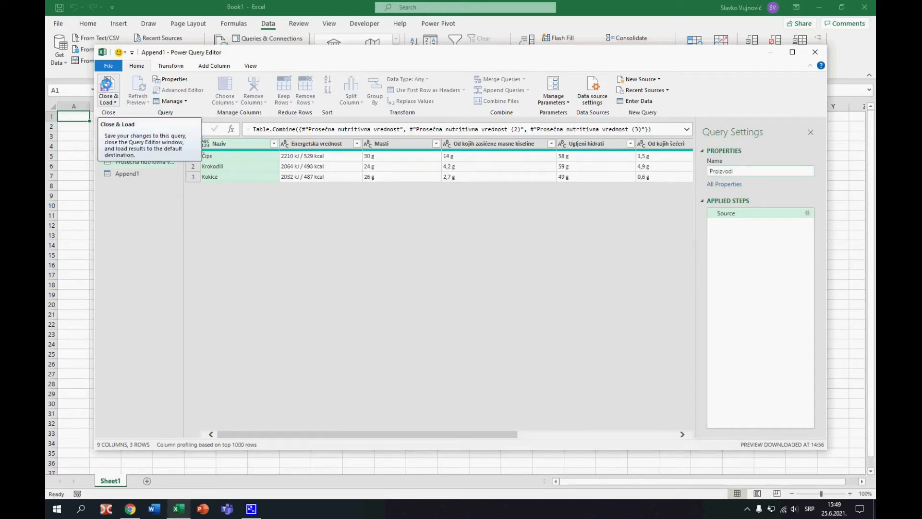
click(106, 85)
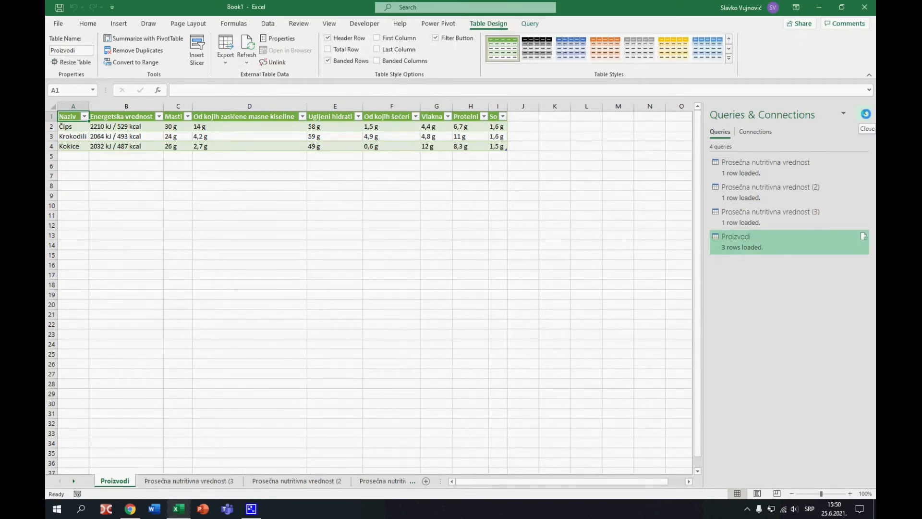
click(866, 114)
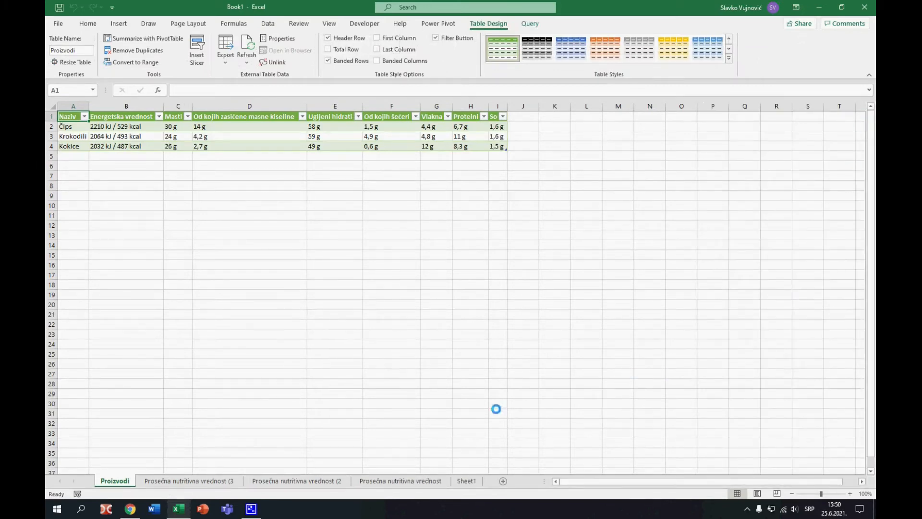
- Hide the three separate Prosečna nutritivna vrednost sheets together
click(207, 481)
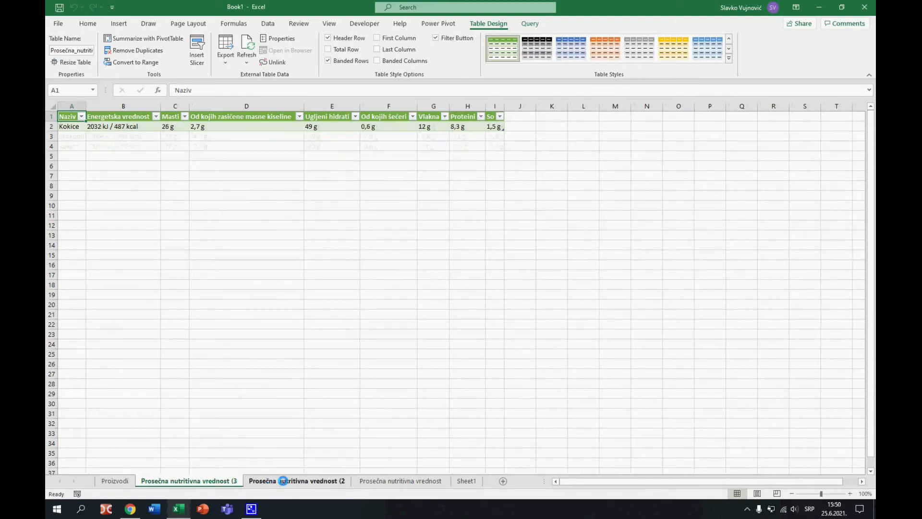
ctrl+click(278, 481)
ctrl+click(405, 481)
right_click(404, 481)
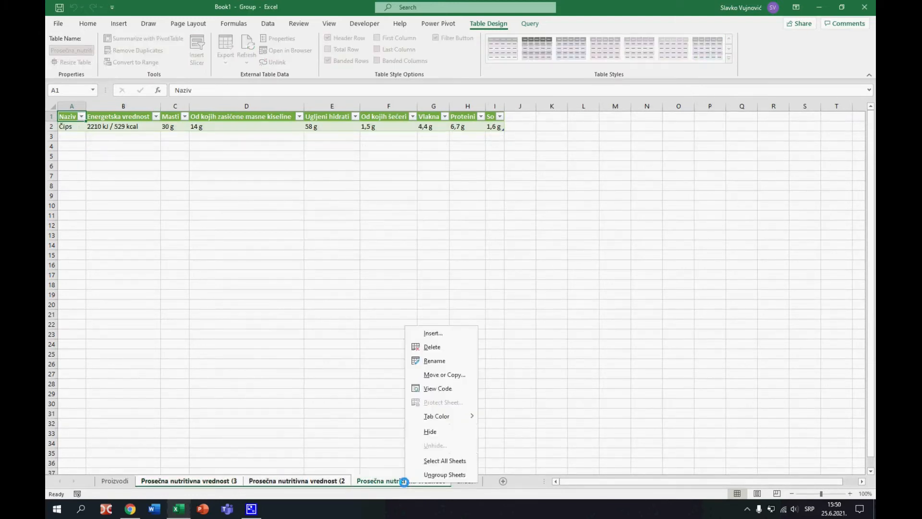
click(425, 435)
- Rename Sheet1 as Izveštaj
click(150, 480)
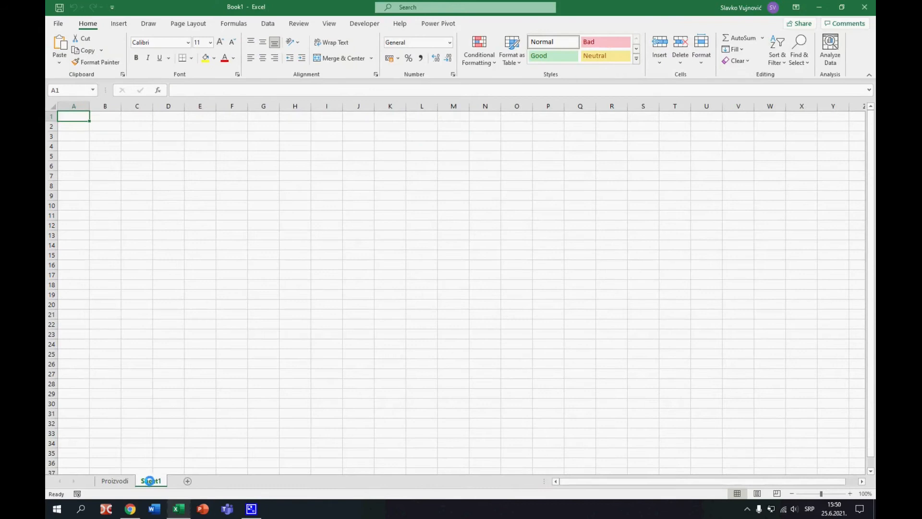
double_click(155, 481)
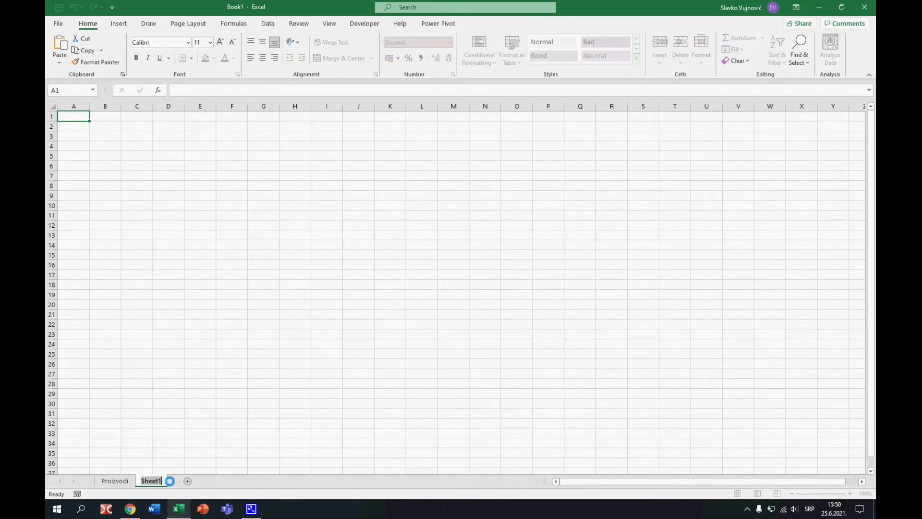
text(Izveštaj)
click(249, 375)
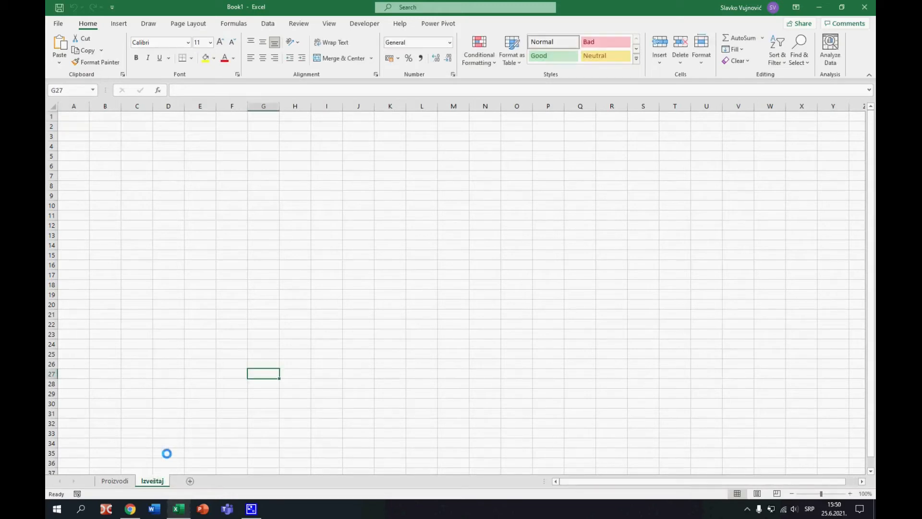
- On the Proizvodi sheet, insert an empty column before Naziv and enlarge column A and the three product rows to make room for pictures
click(115, 481)
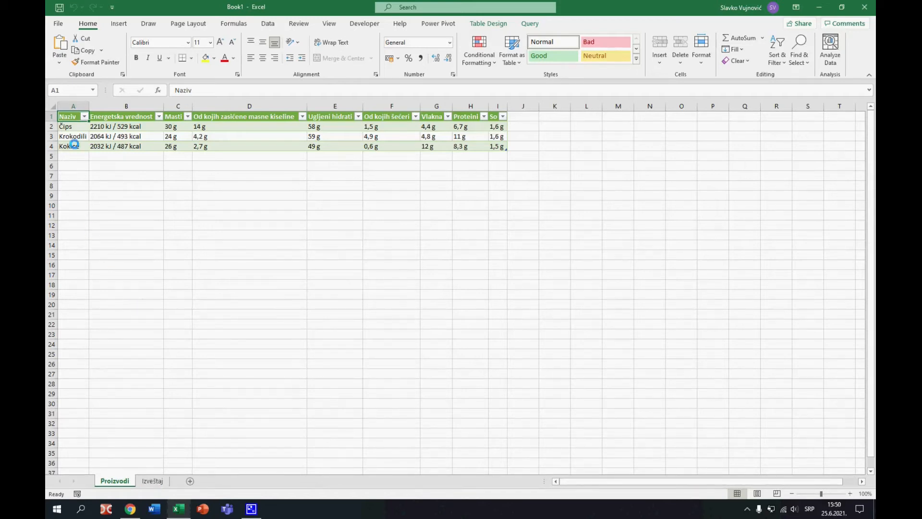
click(79, 106)
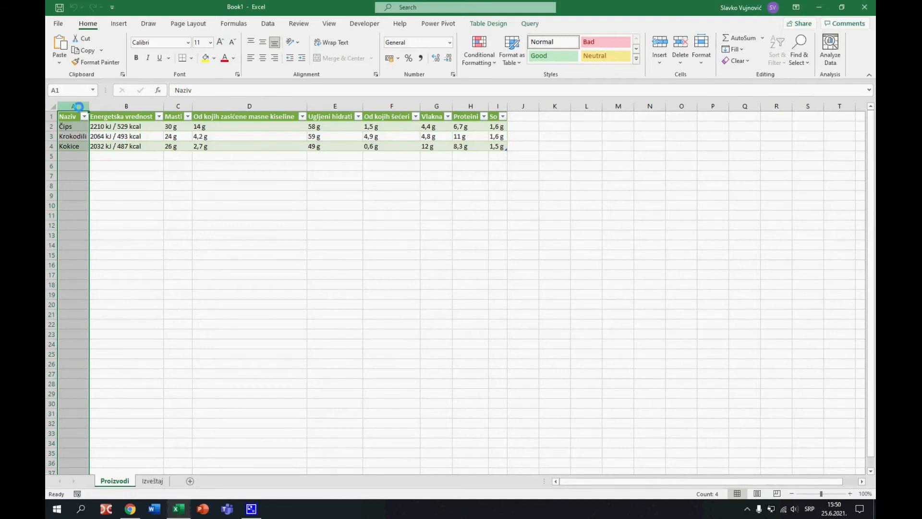
key(ctrl+plus)
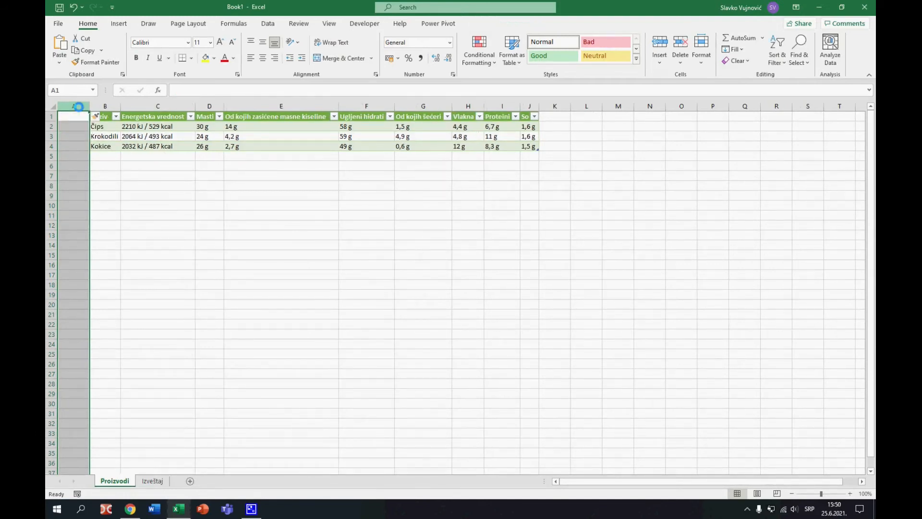
drag(53, 126, 56, 233)
drag(91, 104, 165, 103)
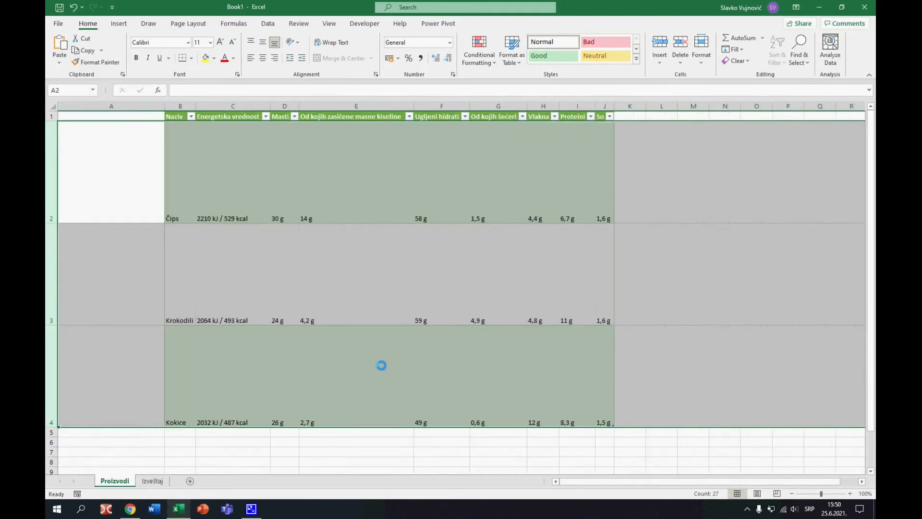
- Insert the picture pack-chips-classic from the Downloads folder and shrink it to fit in cell A2, next to Čips
click(134, 183)
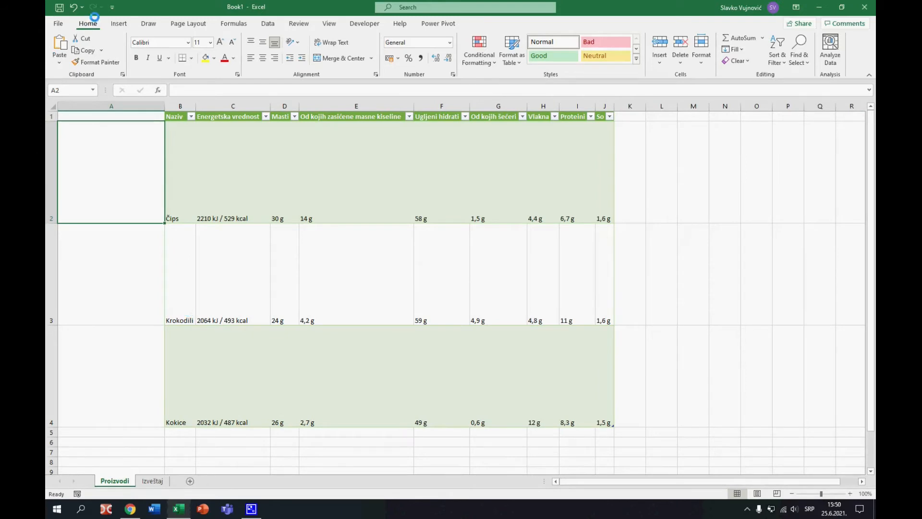
click(118, 23)
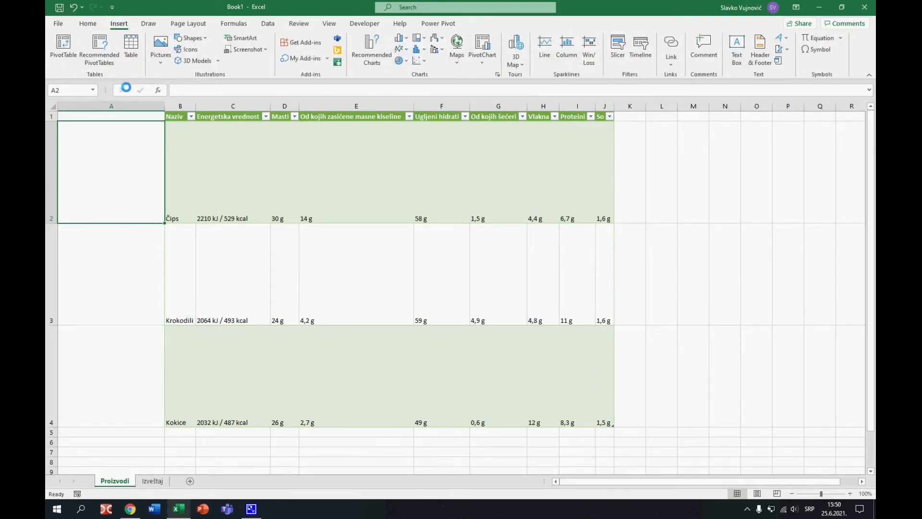
click(158, 61)
click(164, 88)
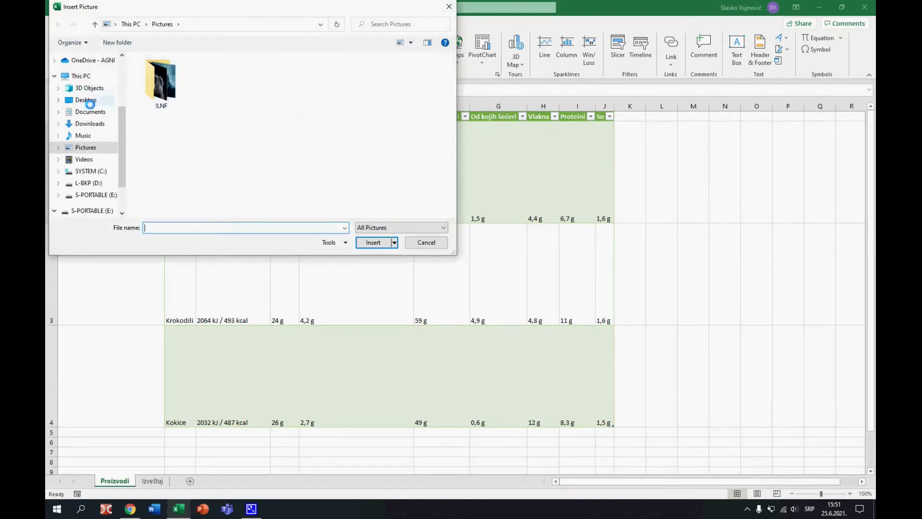
click(89, 123)
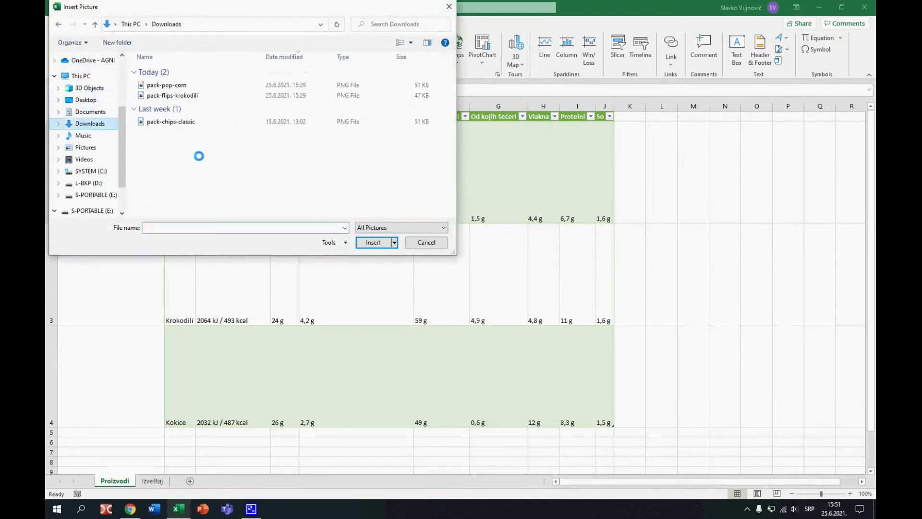
click(168, 122)
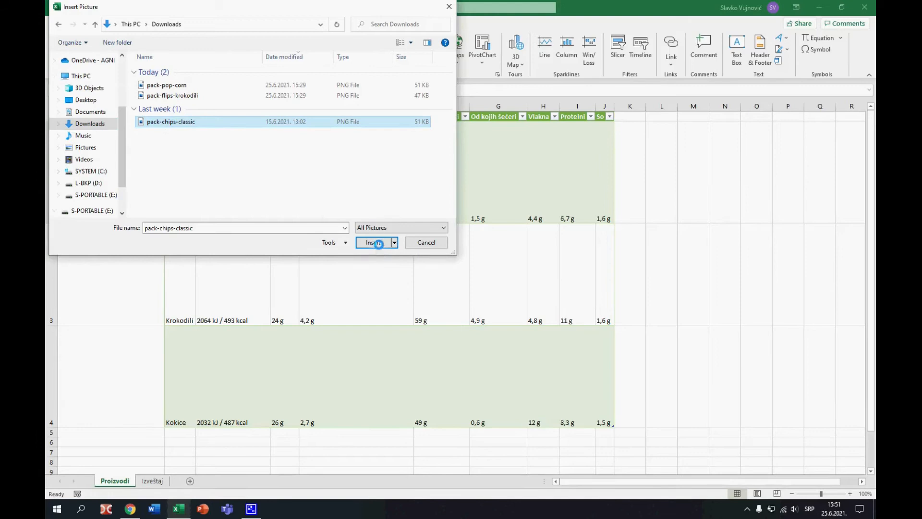
click(377, 243)
drag(338, 402, 129, 228)
drag(116, 187, 112, 183)
- Insert the picture pack-flips-krokodili from Downloads and shrink it to about 5 cm inside cell A3, next to Krokodili
click(123, 280)
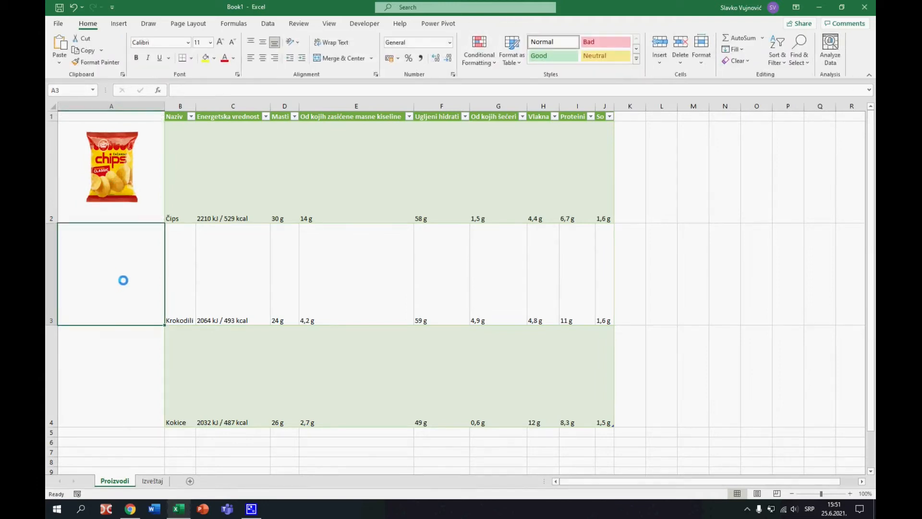
click(118, 24)
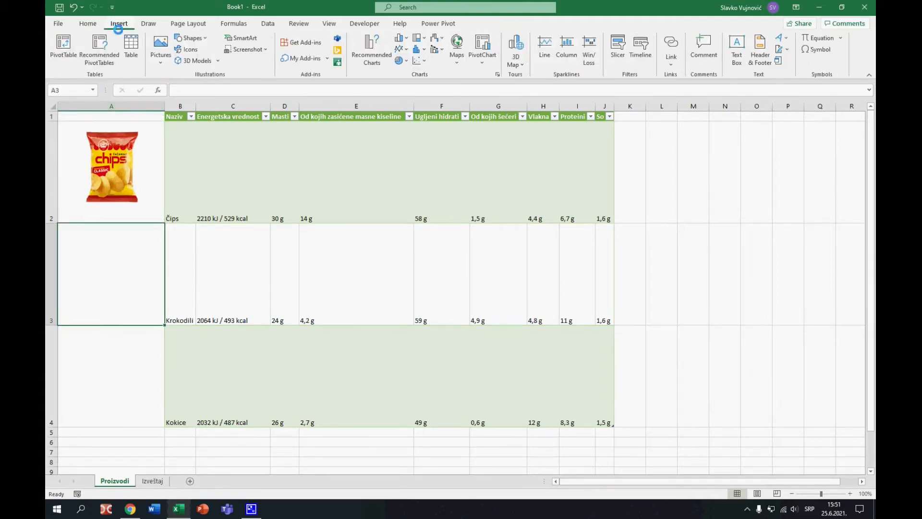
click(162, 62)
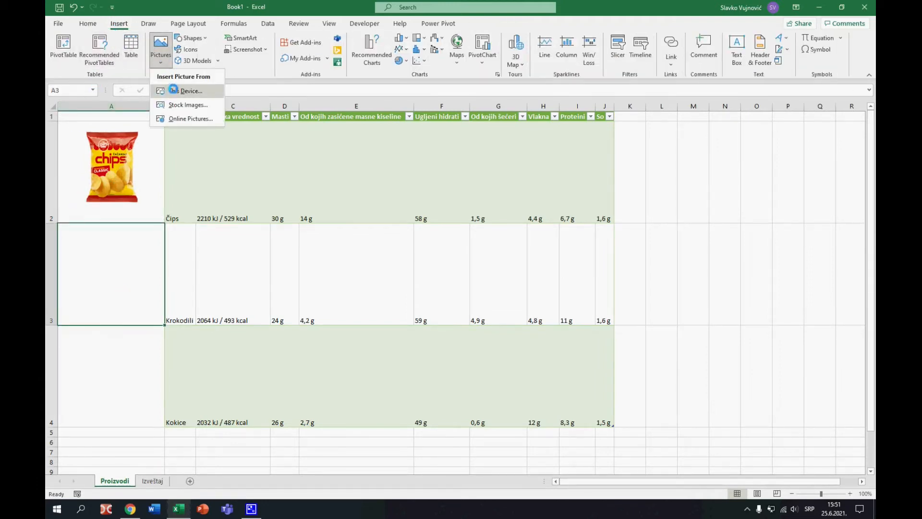
click(172, 91)
click(175, 95)
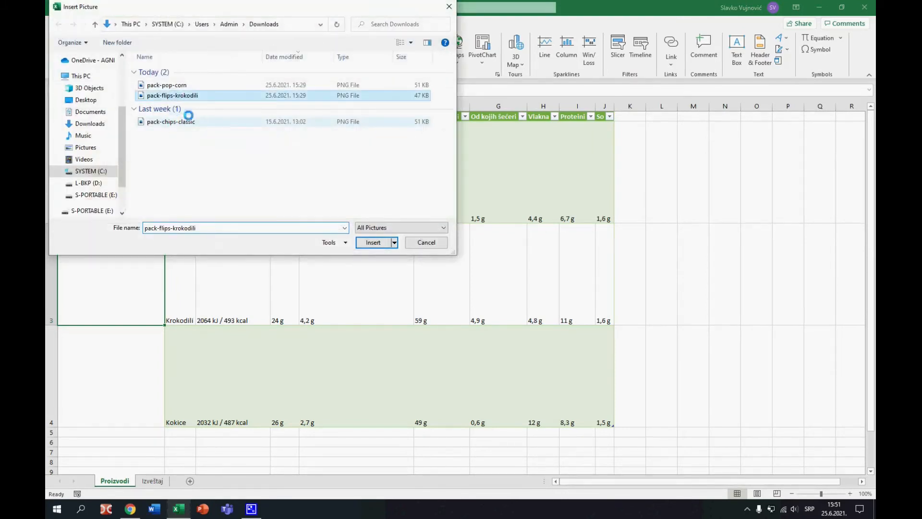
click(373, 243)
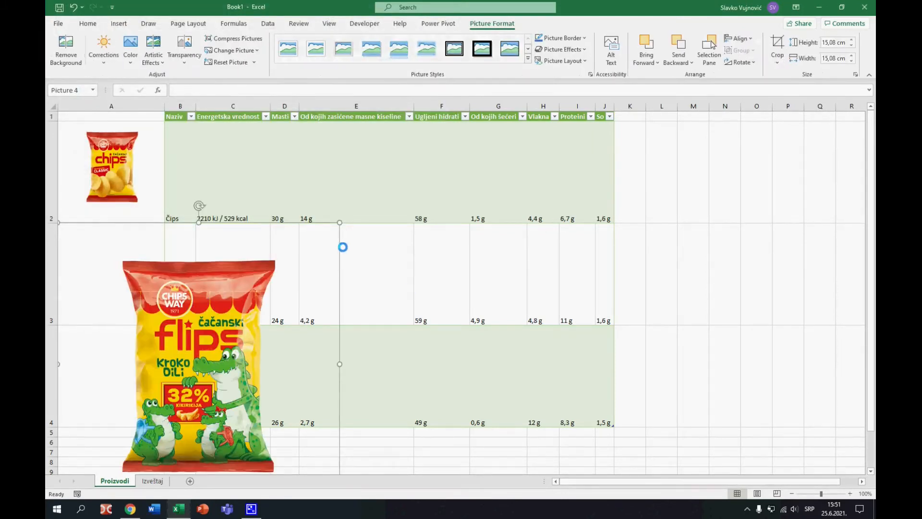
drag(339, 222, 130, 371)
drag(136, 396, 165, 237)
drag(221, 213, 180, 252)
drag(144, 290, 120, 263)
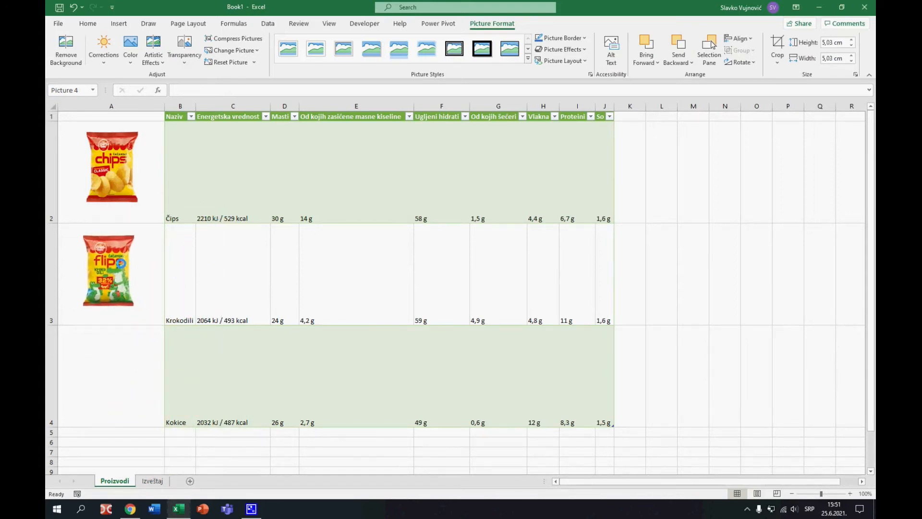
- Insert the picture pack-pop-corn from Downloads and shrink it to about 4.3 cm inside cell A4, next to Kokice
click(105, 369)
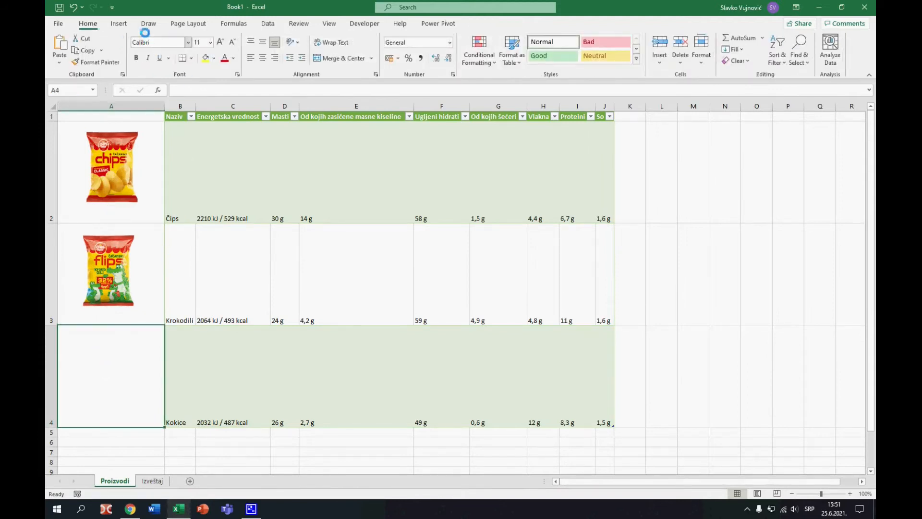
click(118, 24)
click(158, 58)
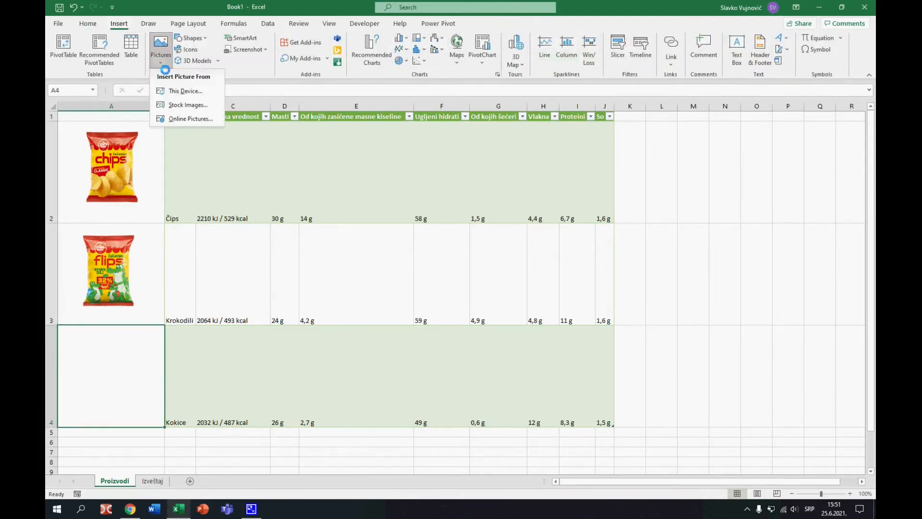
click(171, 91)
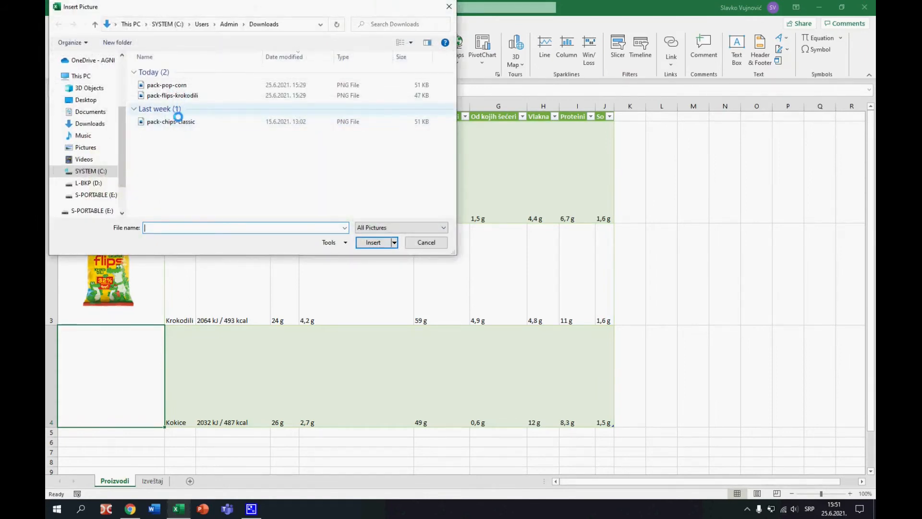
click(169, 85)
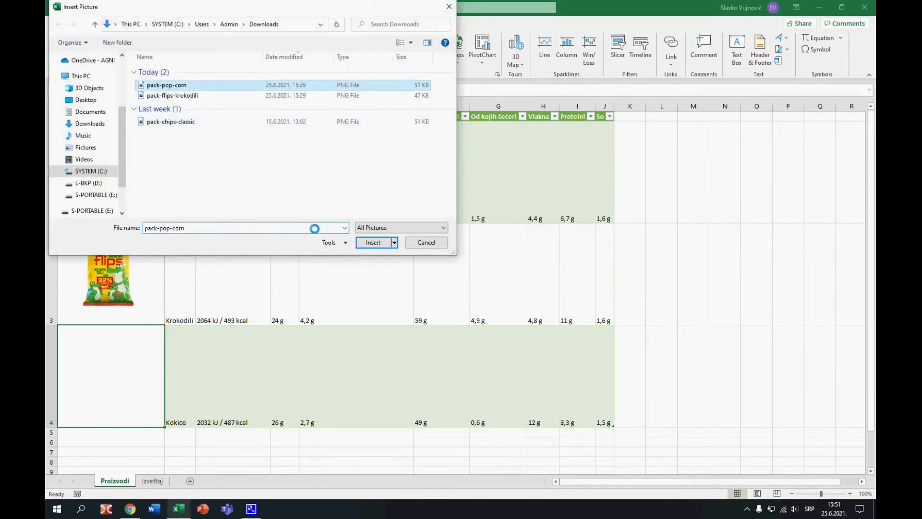
click(373, 242)
drag(339, 325, 224, 253)
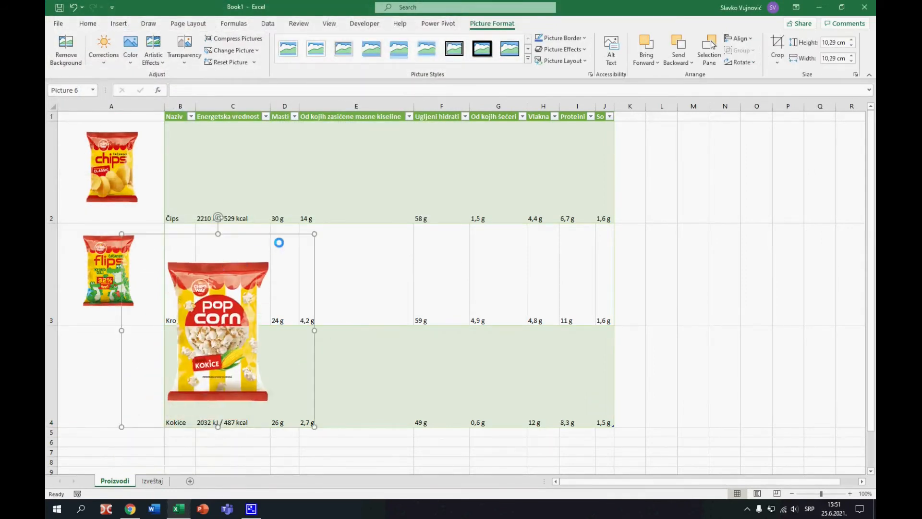
drag(314, 234, 134, 359)
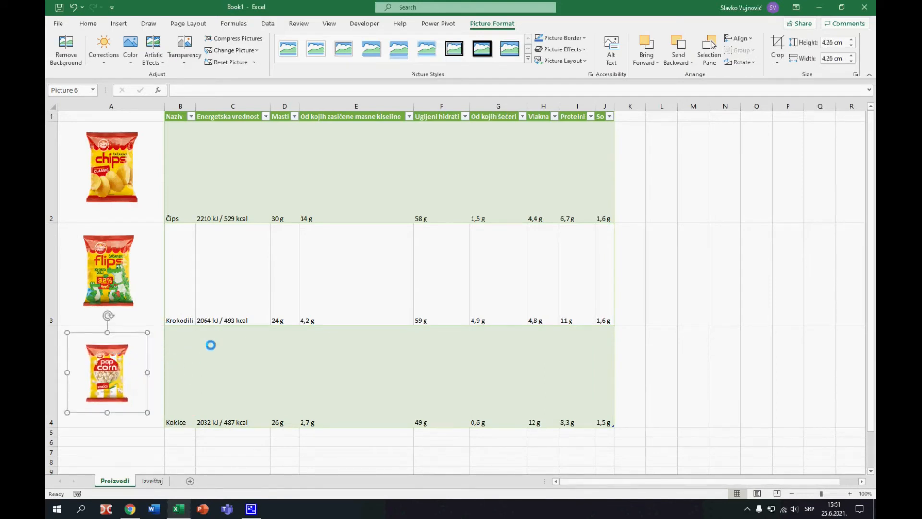
- Select all three product pictures, set their width to 5 cm and deselect them
ctrl+click(108, 281)
ctrl+click(113, 169)
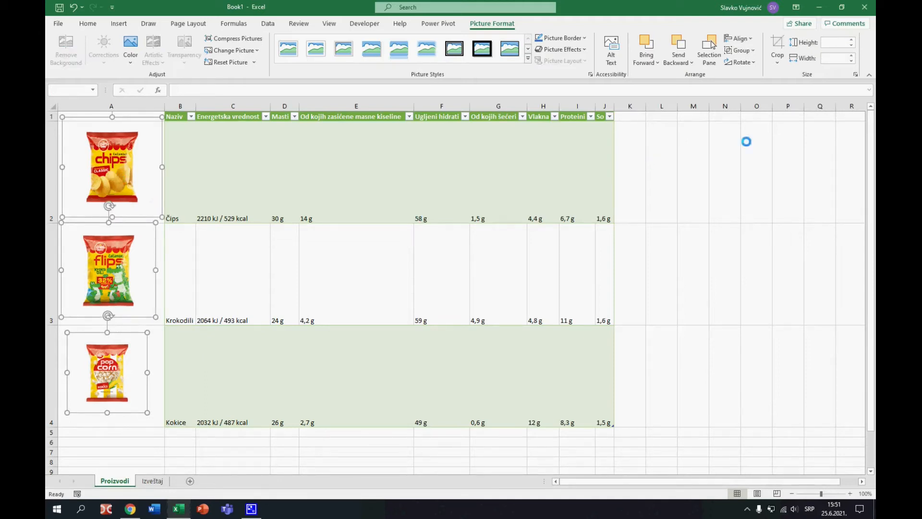
click(830, 58)
text(5)
key(Return)
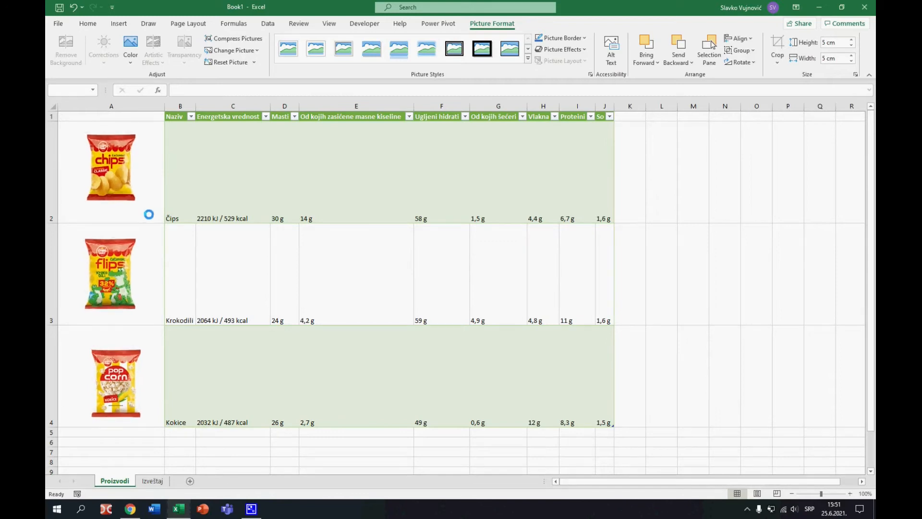
click(212, 239)
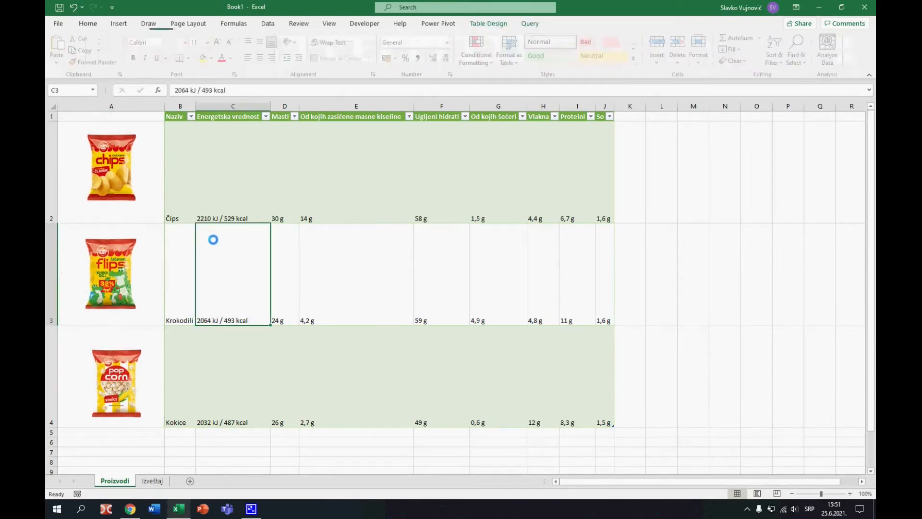
click(641, 177)
click(661, 178)
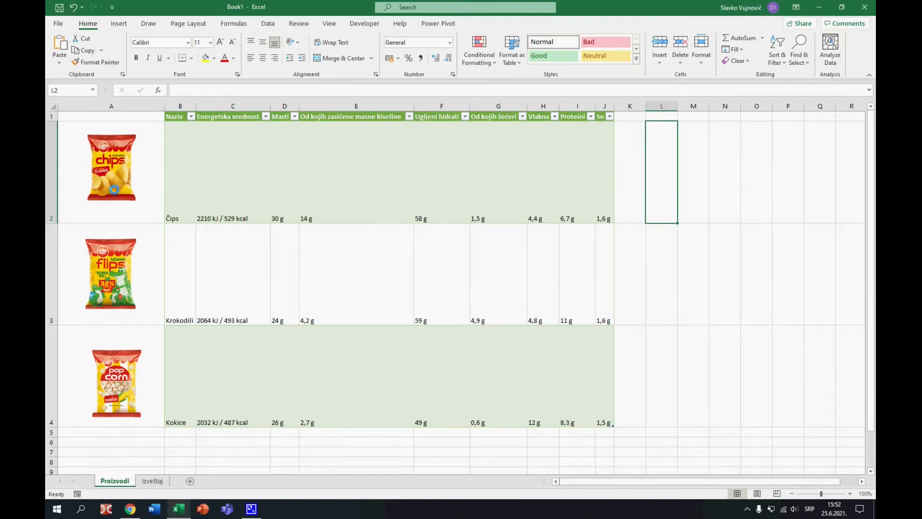
- Copy cell A2 of the Proizvodi sheet and paste it as a linked picture at A2 of the Izveštaj sheet
click(156, 127)
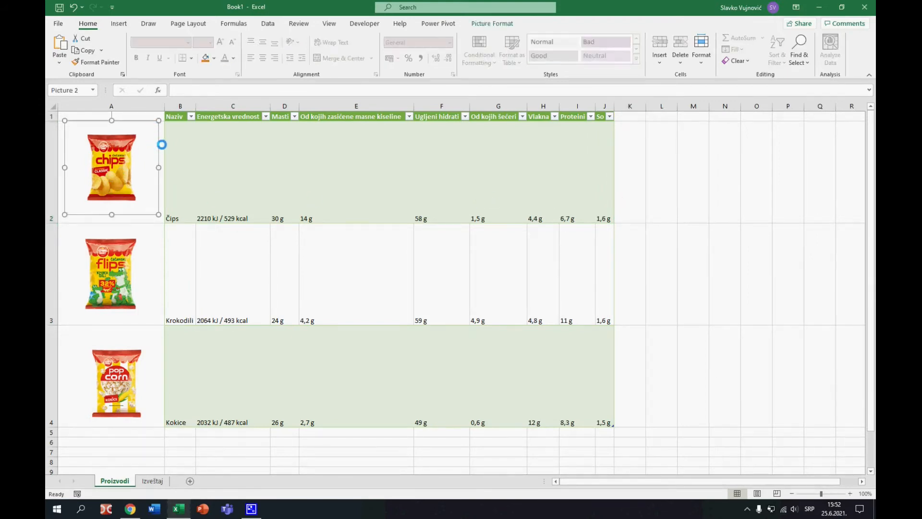
click(672, 195)
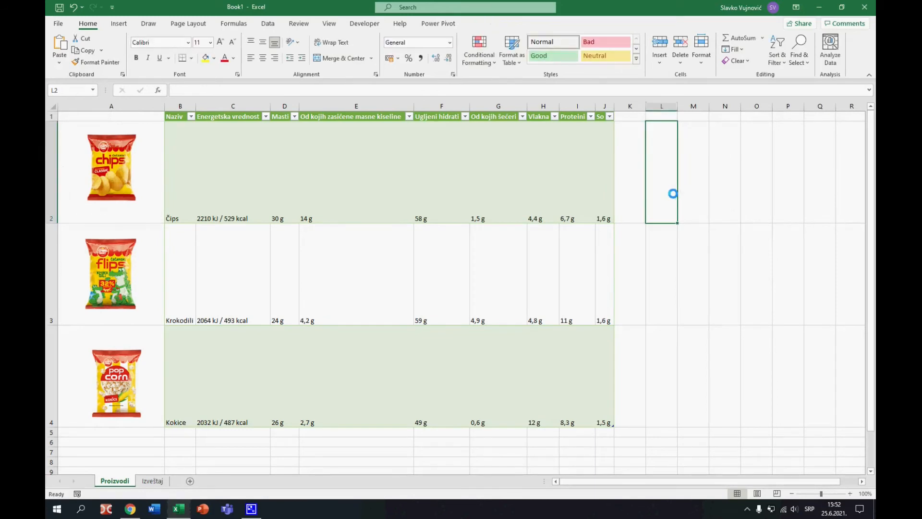
key(Left)
key(Left)
key(Left)
key(Left)
key(Left)
key(Left)
key(Left)
key(Left)
key(Left)
key(Left)
key(Left)
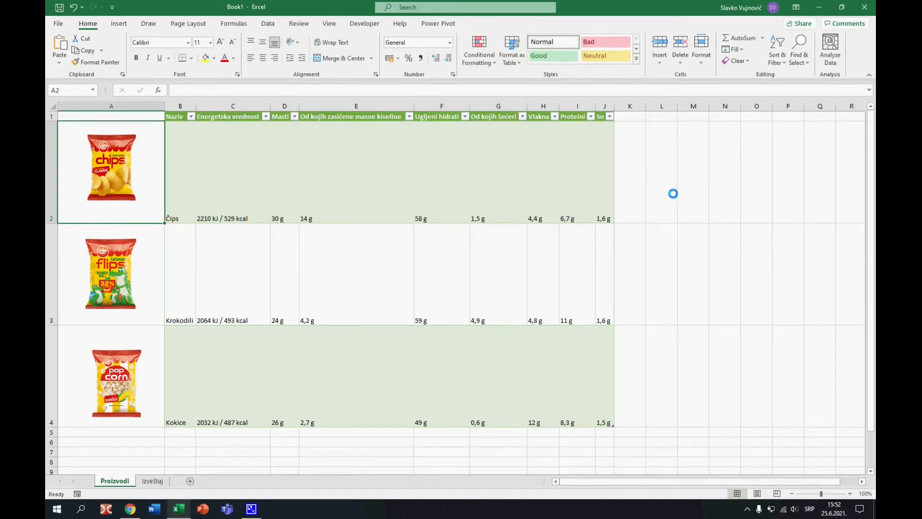
key(ctrl+c)
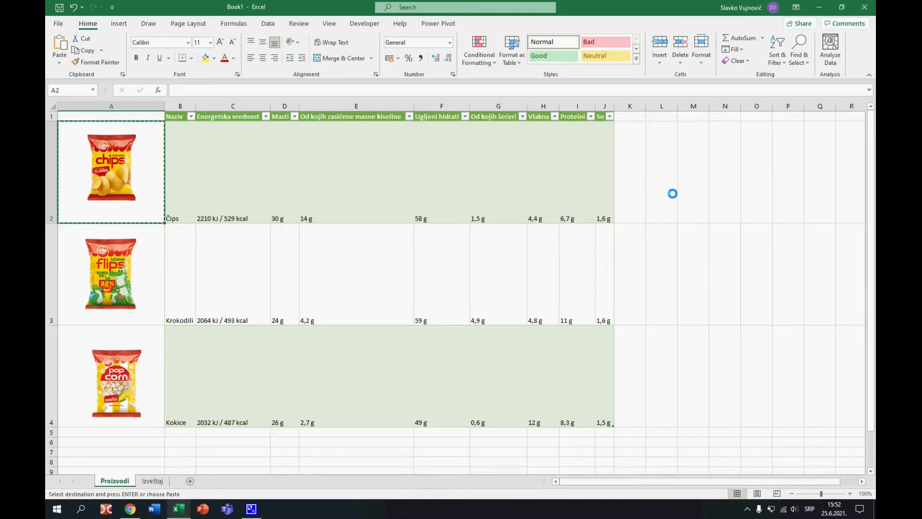
click(150, 481)
click(77, 146)
click(79, 126)
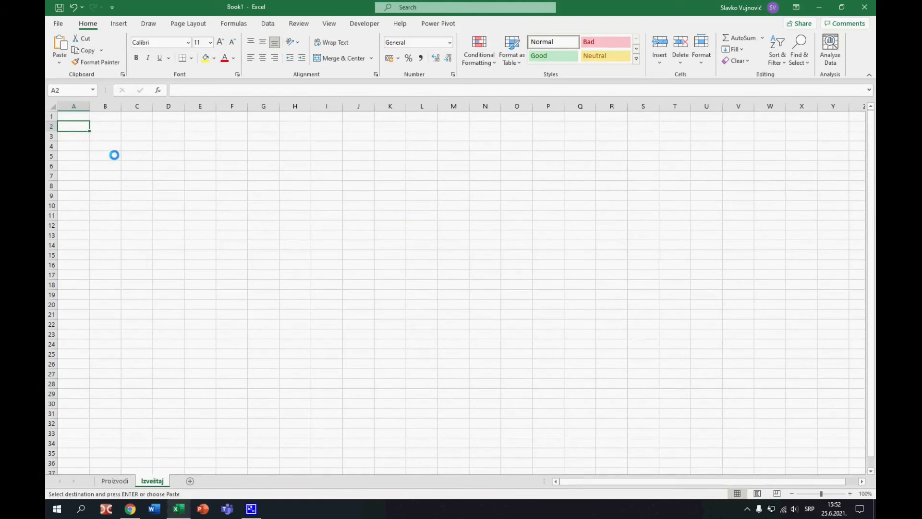
click(60, 62)
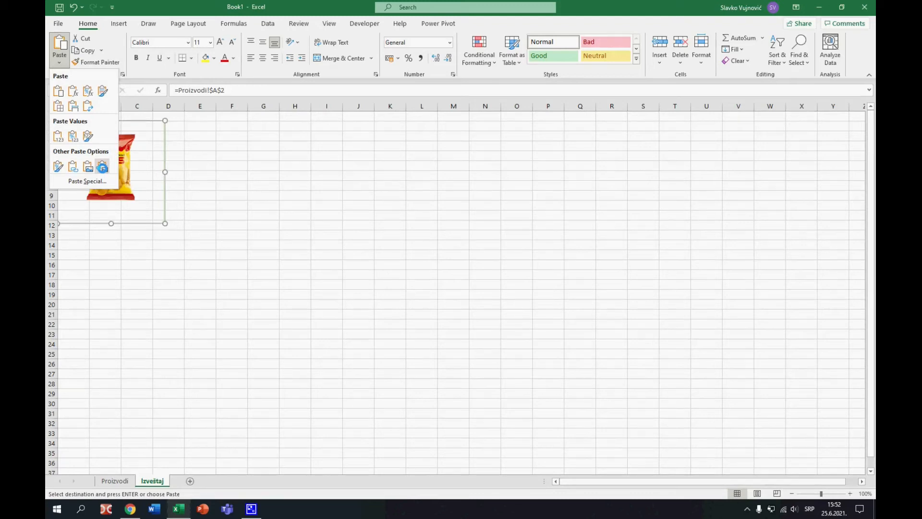
click(102, 167)
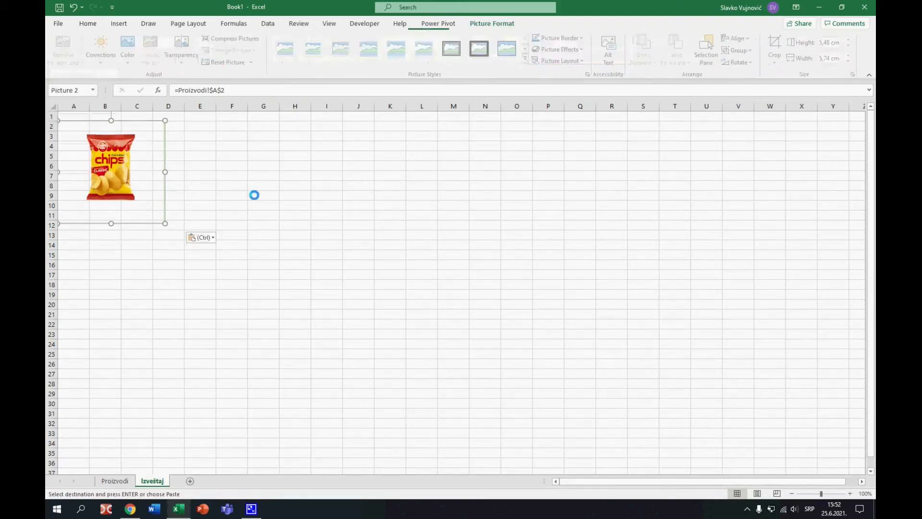
- Widen column A and move the linked picture inside it, with column B narrowed and column C widened
click(254, 196)
drag(90, 106, 172, 106)
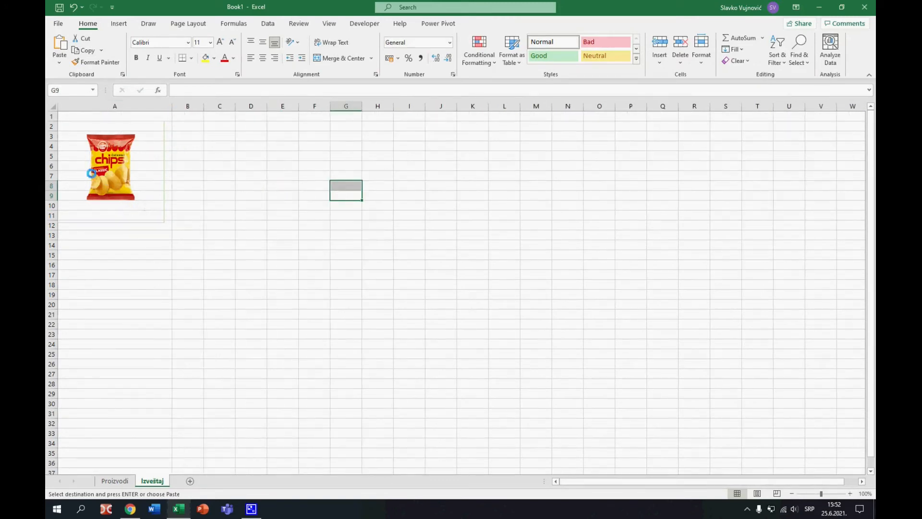
drag(126, 184, 131, 178)
click(317, 246)
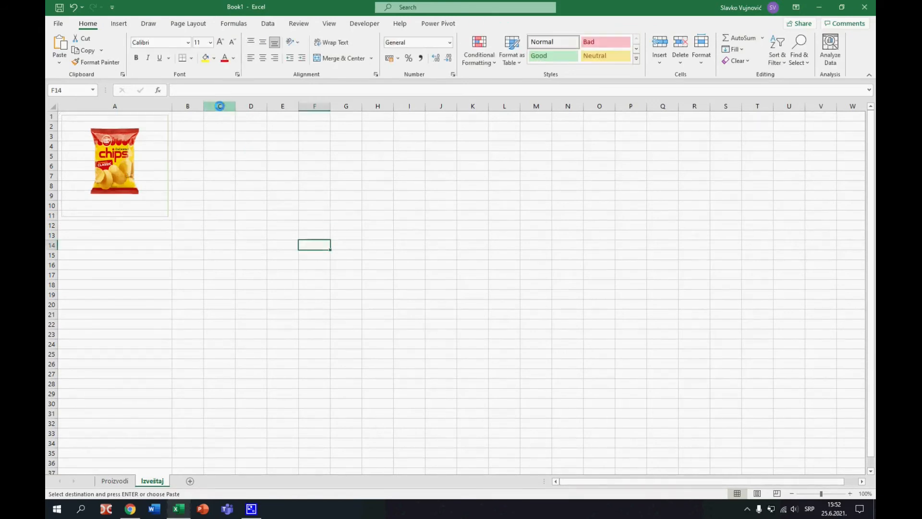
drag(204, 106, 316, 114)
- Add list data validation to cell C2 of Izveštaj with the source =Proizvodi!$B$2:$B$4
click(202, 126)
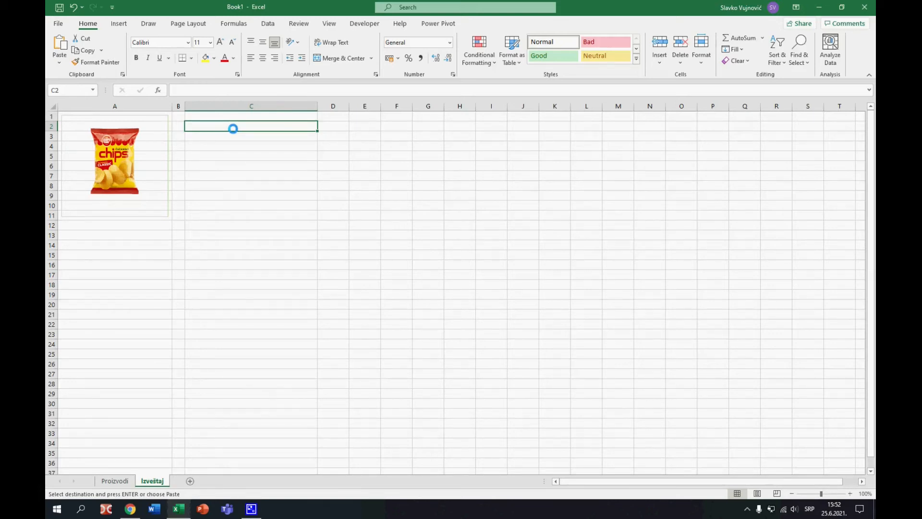
click(268, 24)
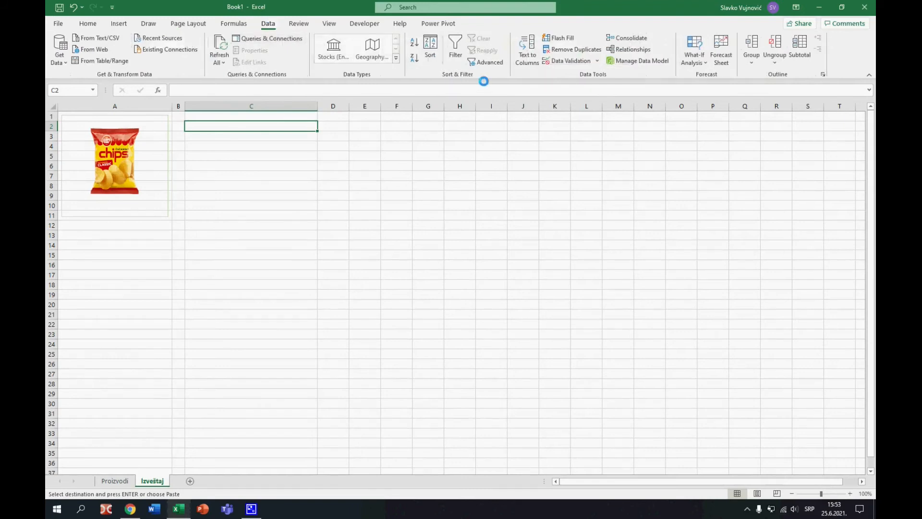
click(569, 61)
click(413, 125)
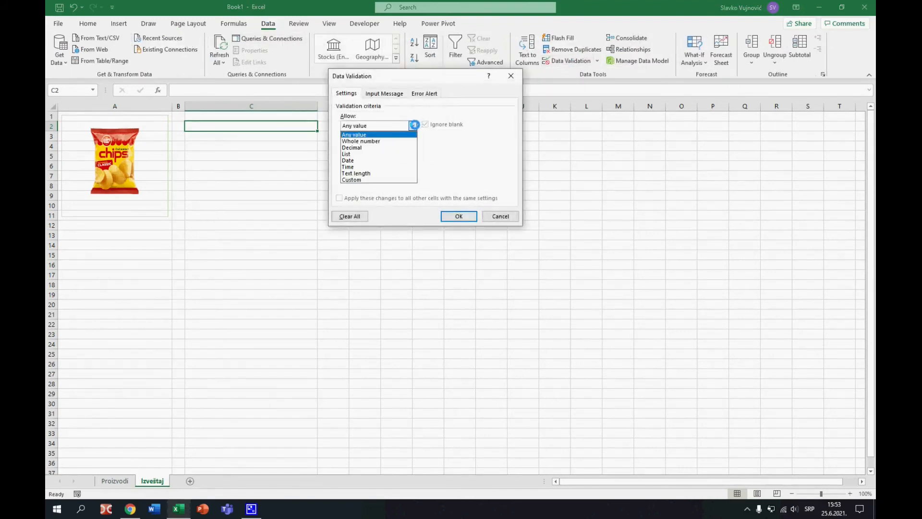
click(382, 154)
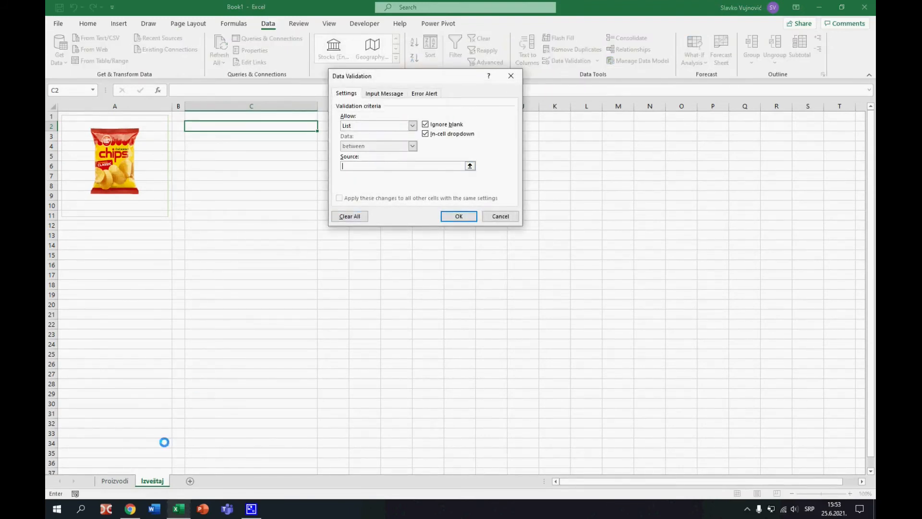
click(116, 480)
drag(175, 156, 177, 374)
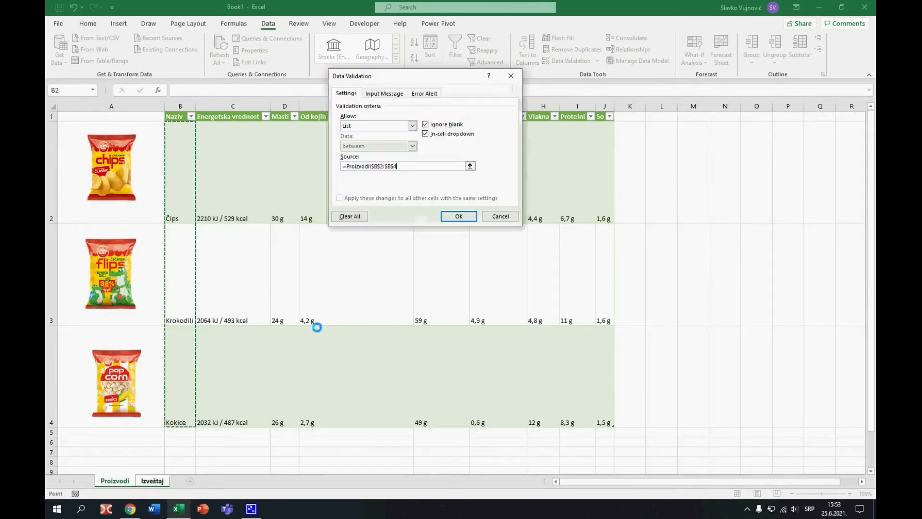
click(453, 216)
- Try the product names in the C2 drop-down list, ending with Kokice selected
click(324, 127)
click(317, 139)
click(324, 125)
click(305, 147)
click(321, 127)
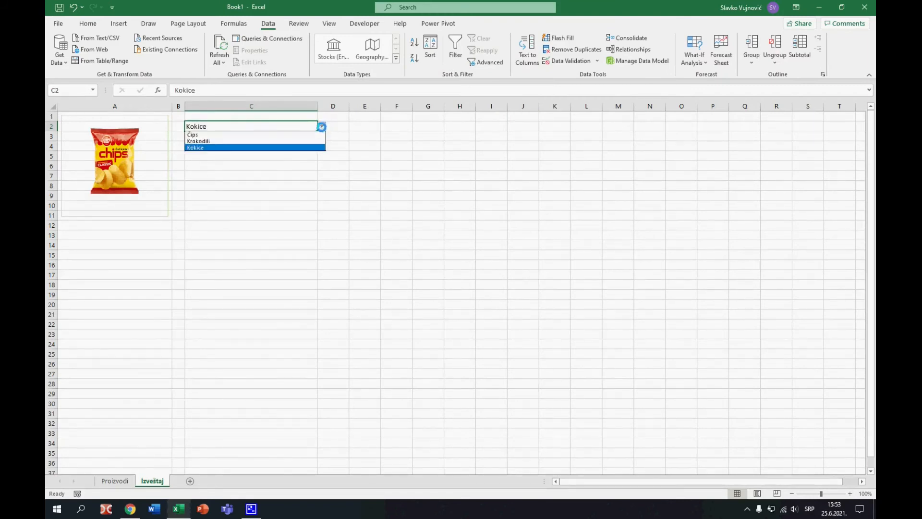
click(314, 134)
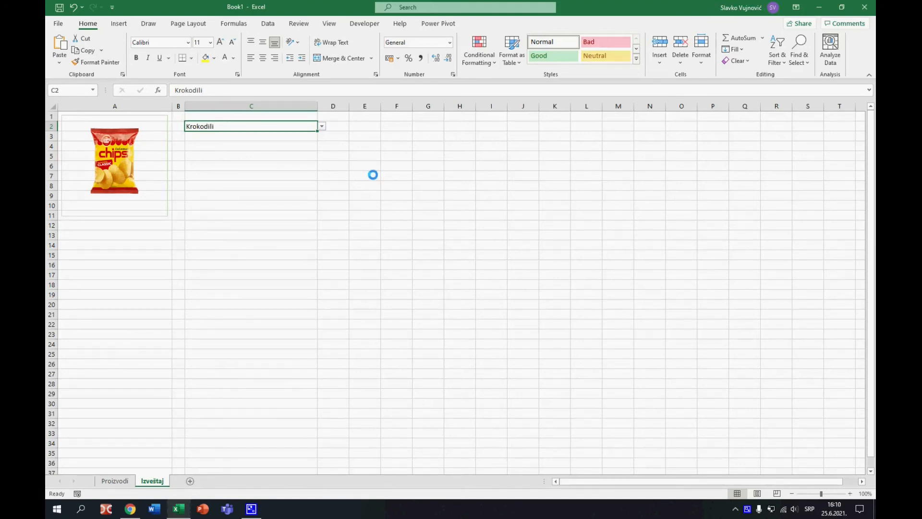
click(321, 126)
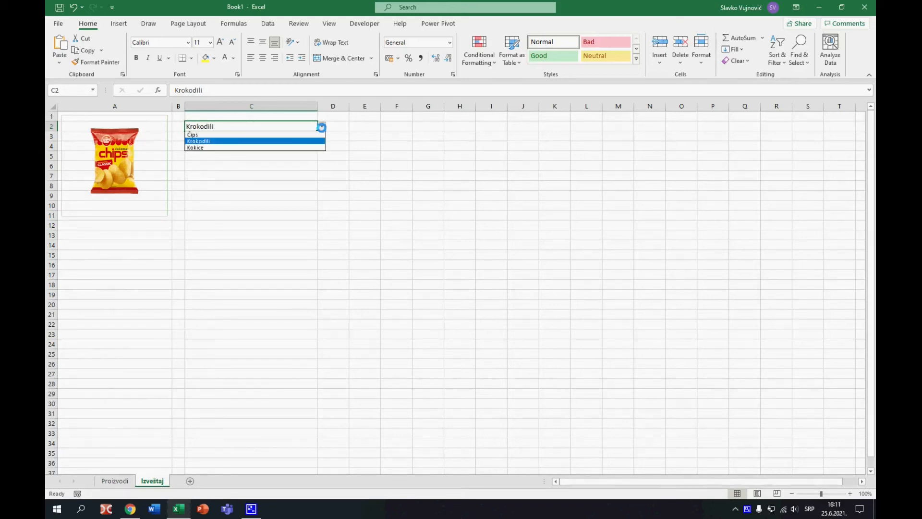
click(314, 134)
click(321, 126)
click(312, 145)
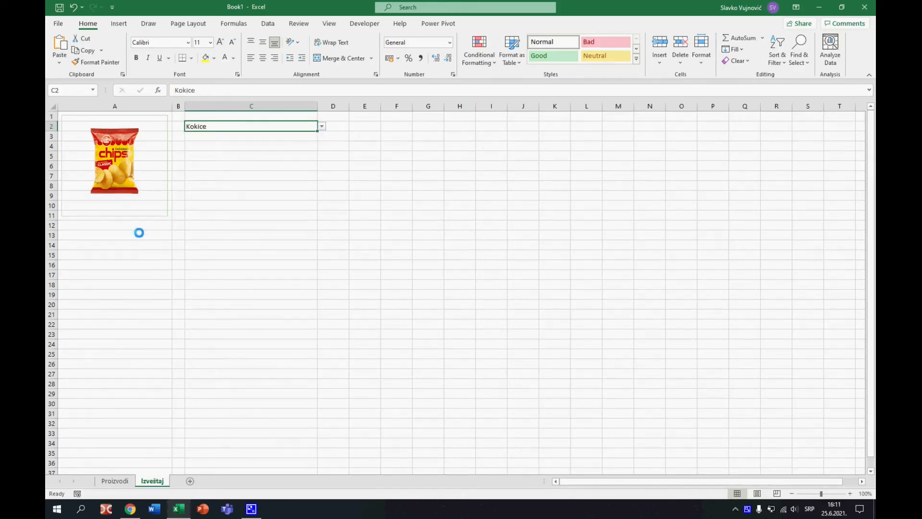
- Define the workbook name lista as =INDIRECT("Proizvodi!$A$"&MATCH(Izveštaj!$C$2;Proizvodi!$B$2:$B$4;0)+1)
click(154, 166)
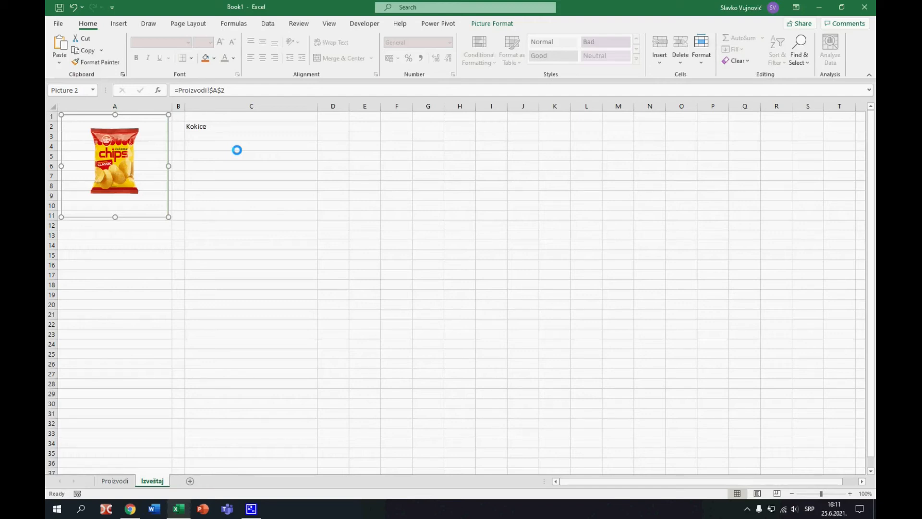
click(205, 141)
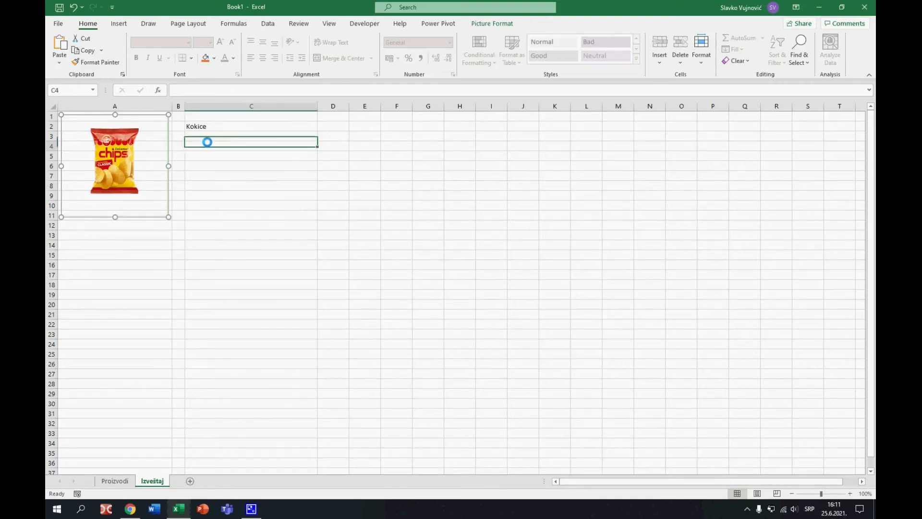
key(ctrl+F3)
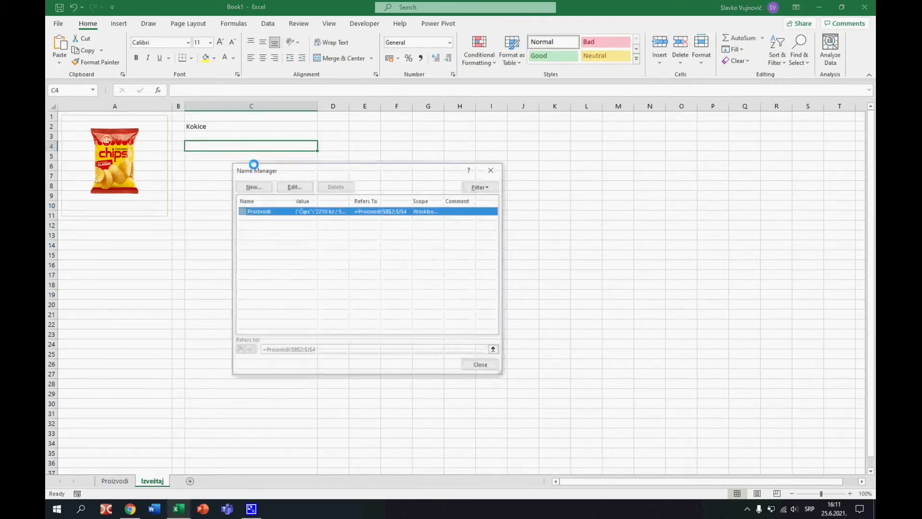
click(253, 185)
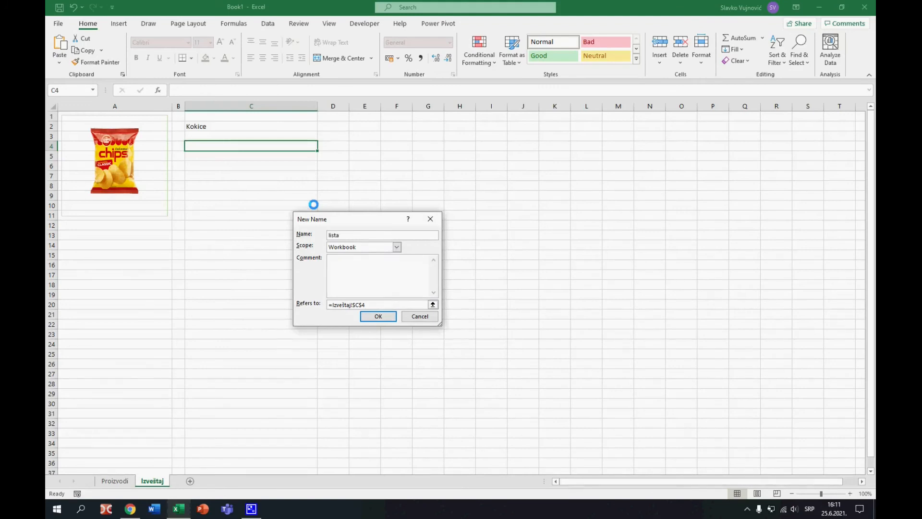
click(377, 304)
key(BackSpace)
key(BackSpace)
key(BackSpace)
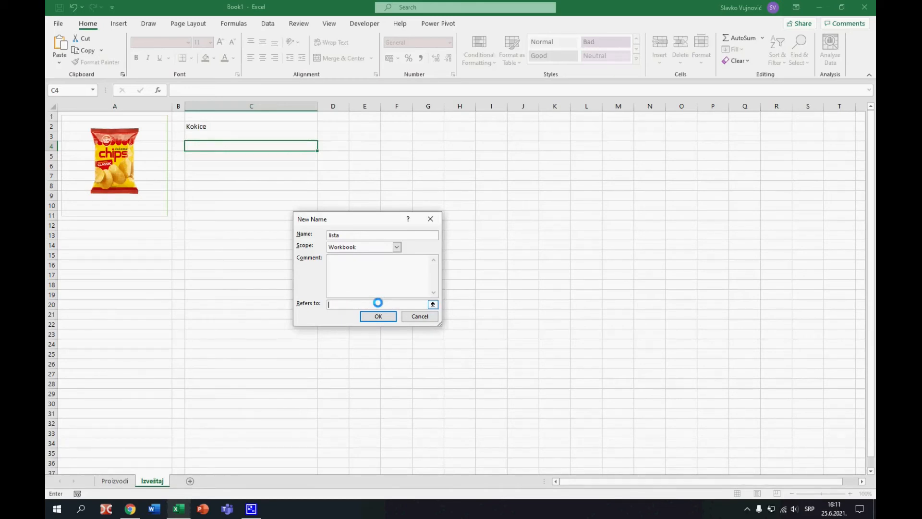
key(ctrl+v)
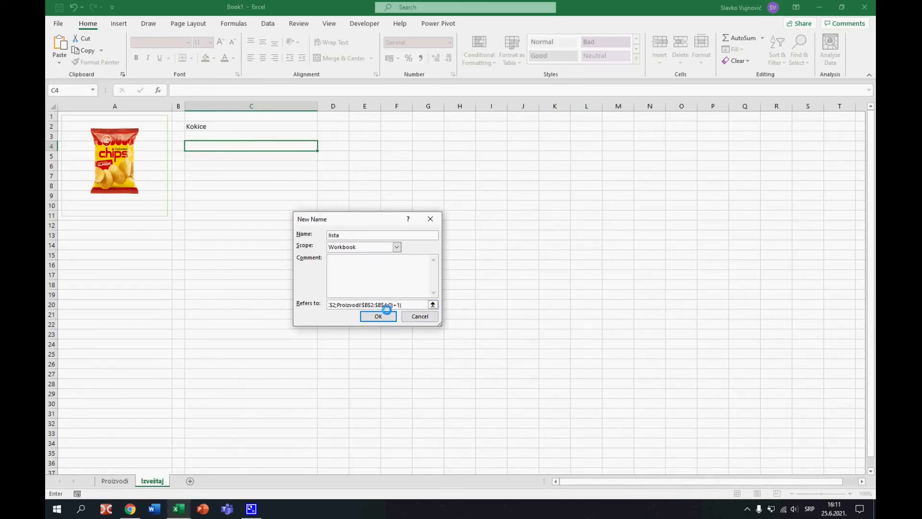
click(385, 315)
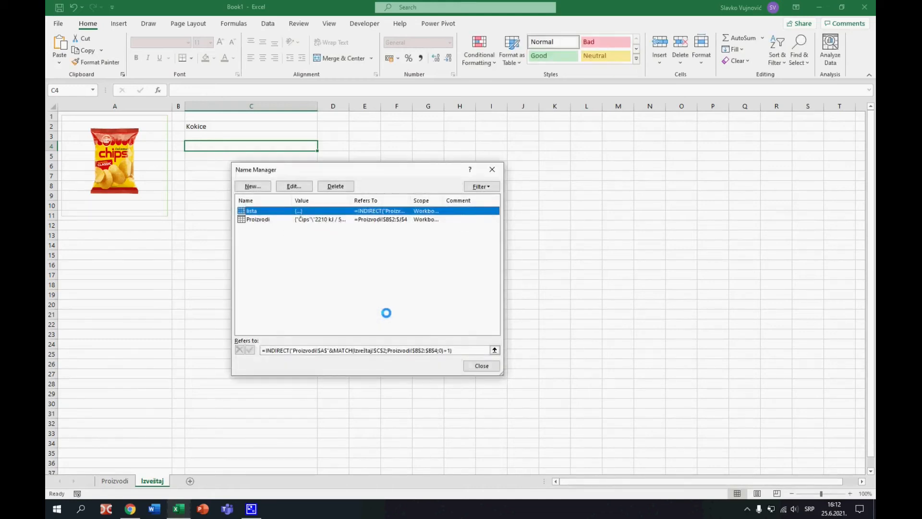
click(473, 361)
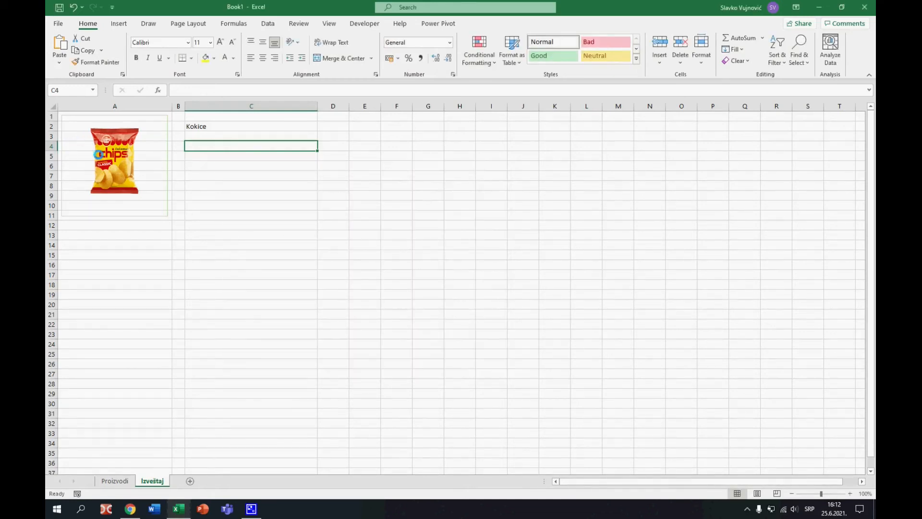
- Replace the linked picture's cell reference with the formula =lista
click(103, 155)
click(235, 90)
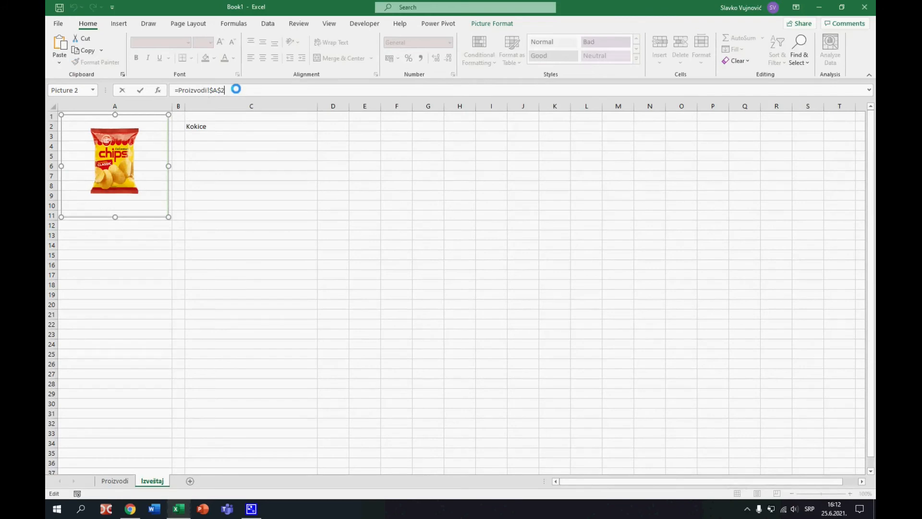
key(BackSpace)
key(BackSpace)
key(BackSpace)
key(BackSpace)
key(BackSpace)
key(BackSpace)
key(BackSpace)
key(BackSpace)
key(BackSpace)
key(BackSpace)
key(BackSpace)
text(lista)
key(Return)
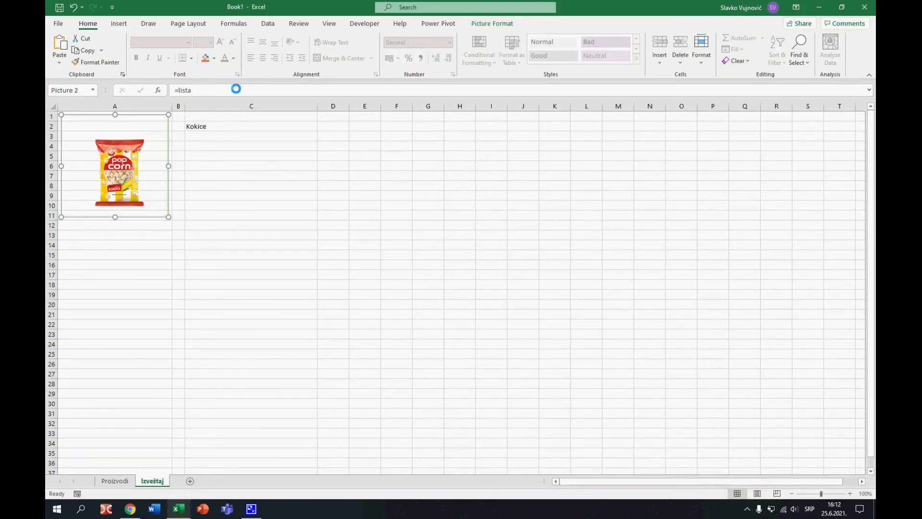
- Test the picture link by choosing Čips, Krokodili and Kokice in the C2 drop-down list
click(264, 126)
click(322, 128)
click(312, 132)
click(321, 127)
click(311, 138)
click(322, 126)
click(303, 148)
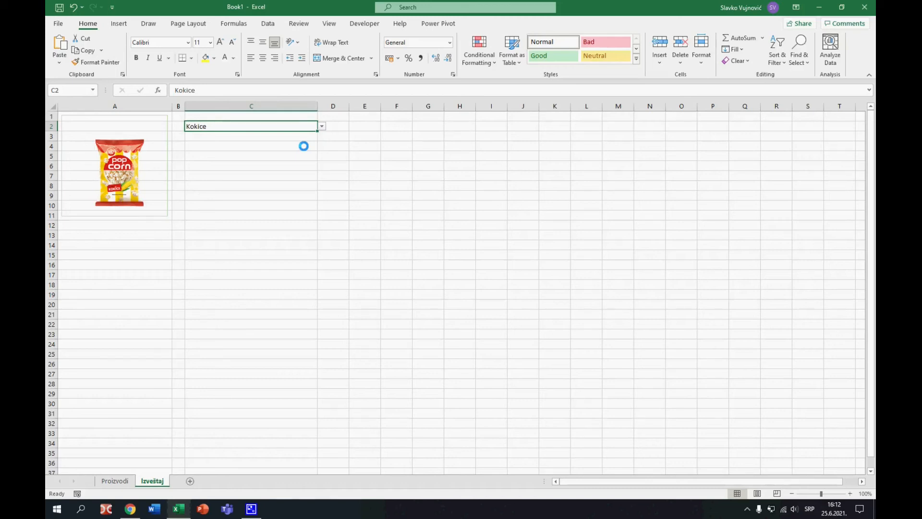
- Copy the table headings B1:J1 from Proizvodi and paste them at C4 of Izveštaj
click(128, 481)
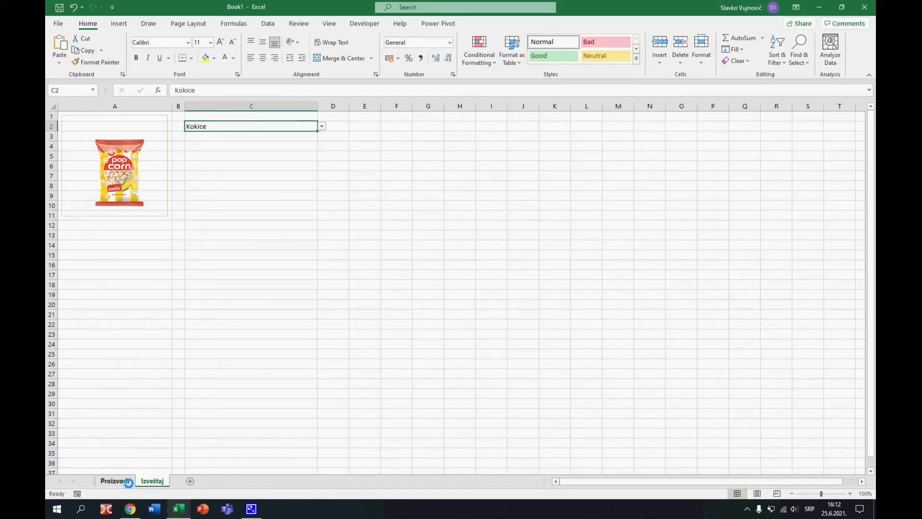
drag(178, 117, 596, 118)
key(ctrl+c)
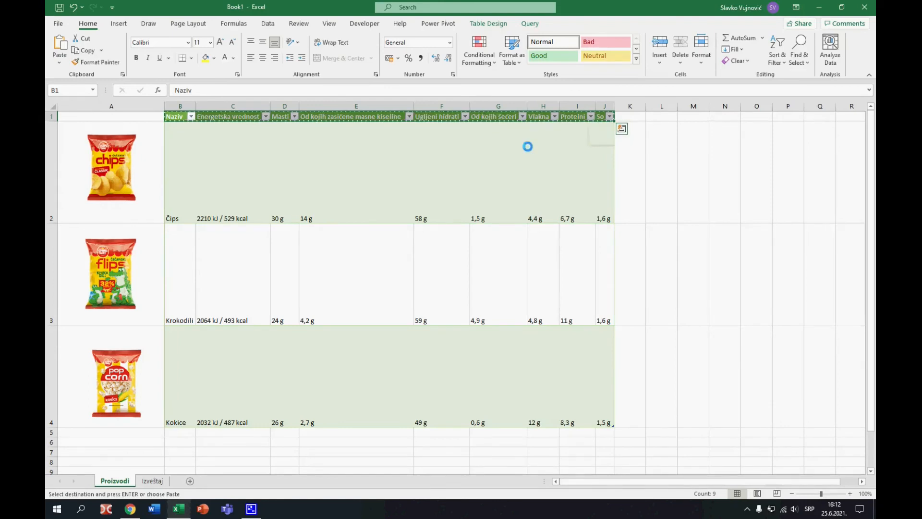
click(148, 481)
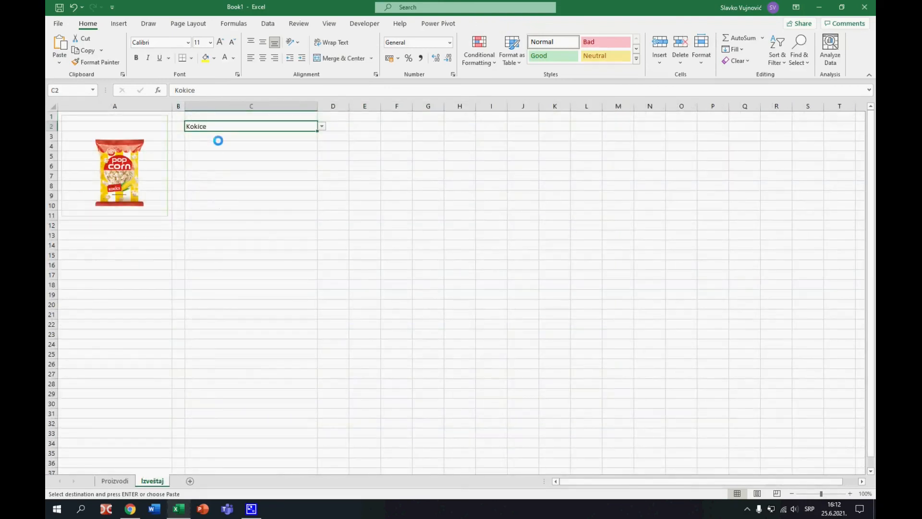
click(259, 145)
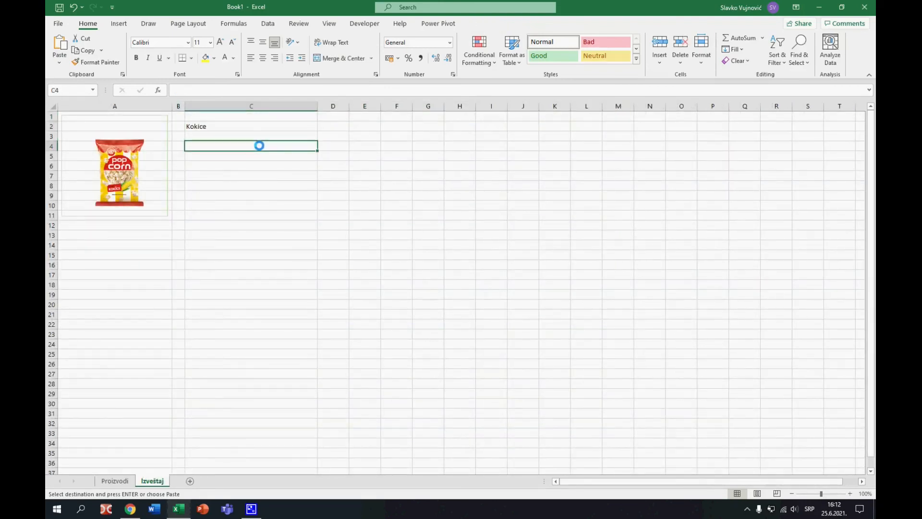
key(ctrl+v)
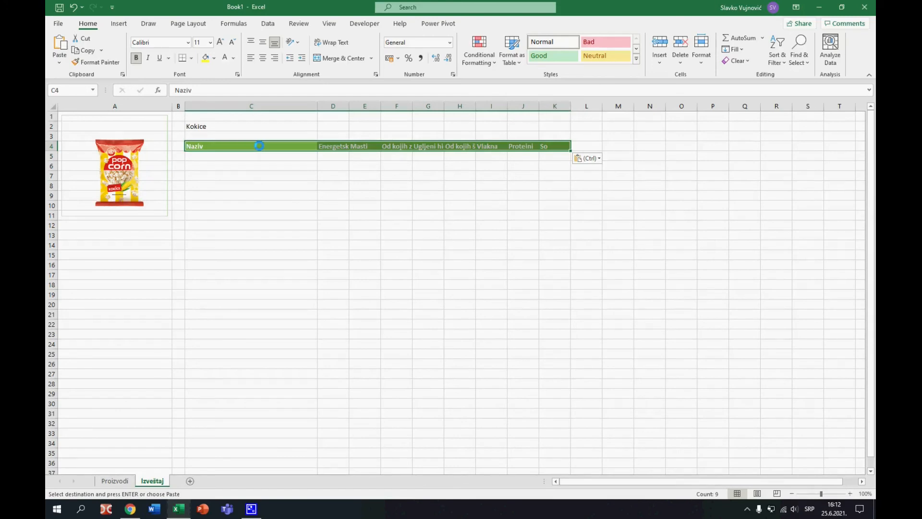
- AutoFit the widths of columns D to I on Izveštaj to the pasted table headings
double_click(349, 106)
double_click(416, 107)
double_click(436, 107)
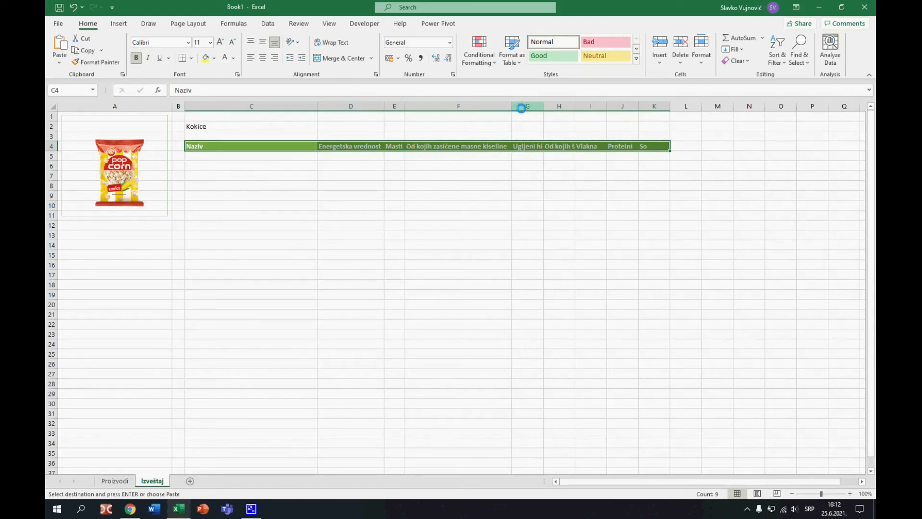
double_click(544, 106)
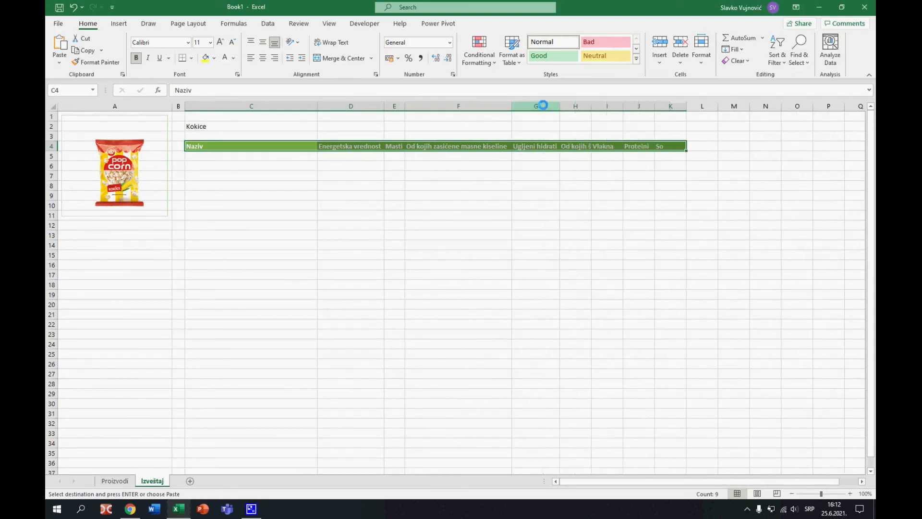
double_click(593, 106)
double_click(641, 106)
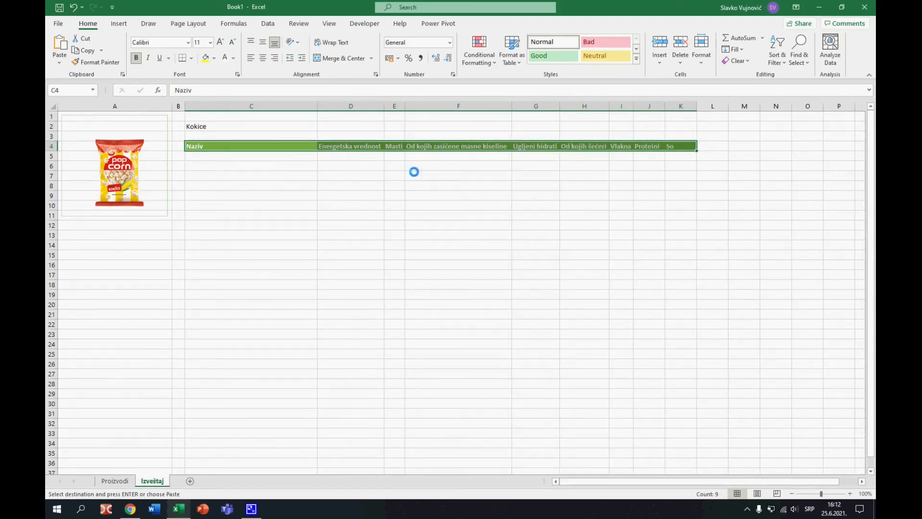
- Start a FILTER formula in C5 under Naziv, using the Proizvodi table as the array
click(294, 154)
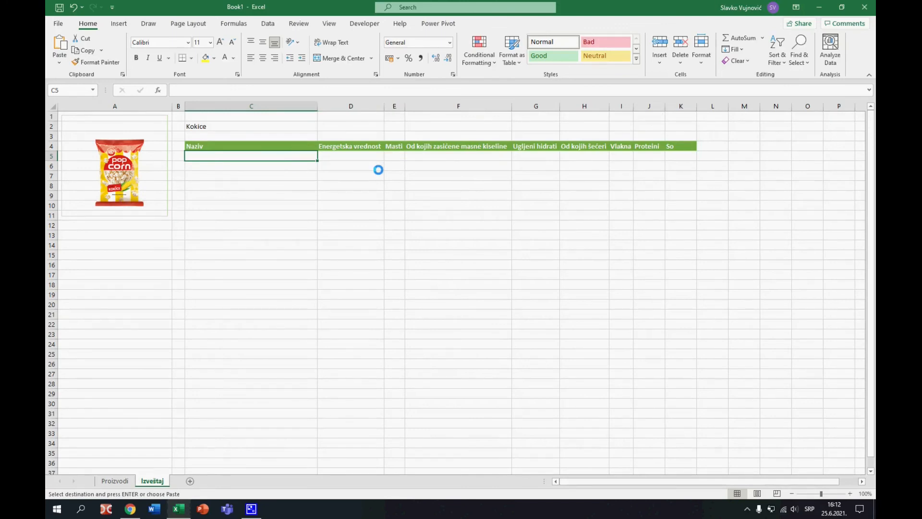
text(=FILT)
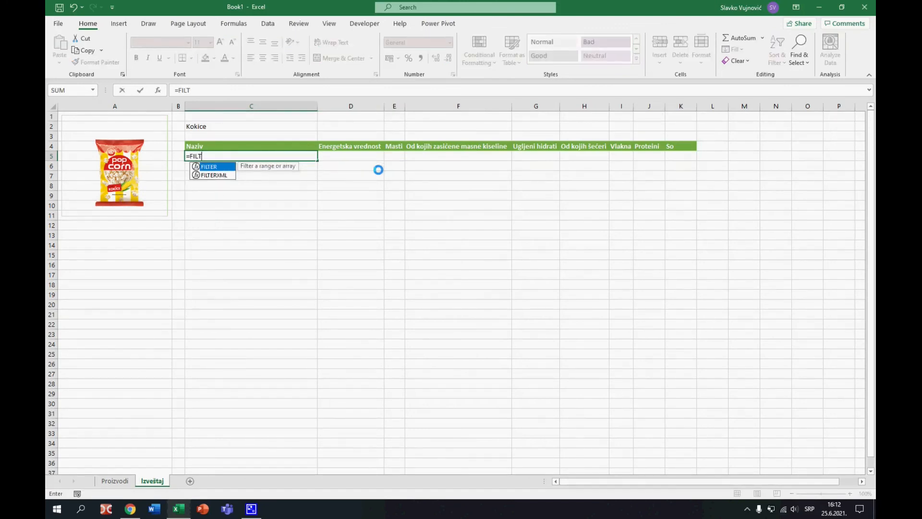
text(ER()
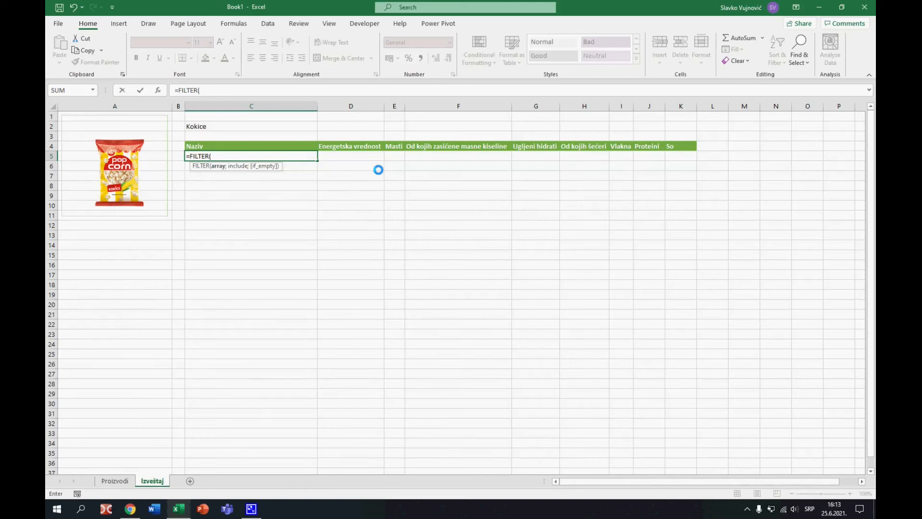
text(Pro)
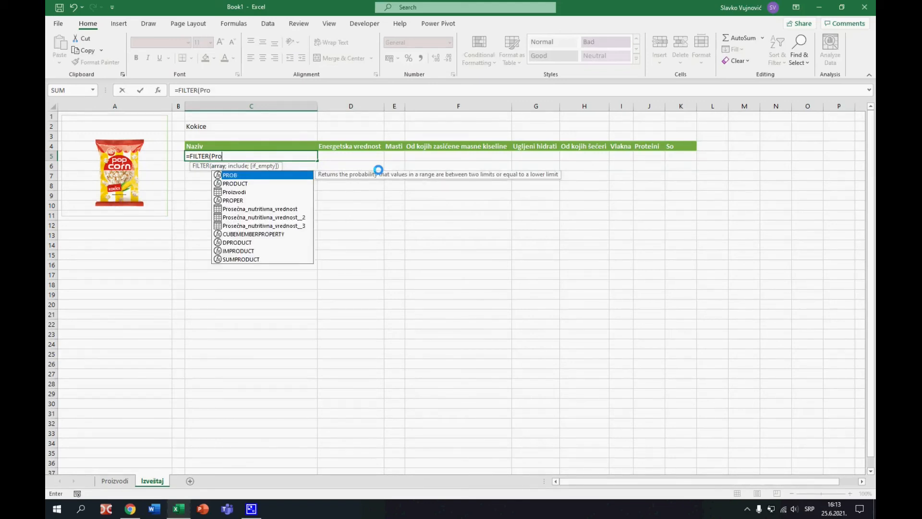
key(Down)
key(Down)
key(Tab)
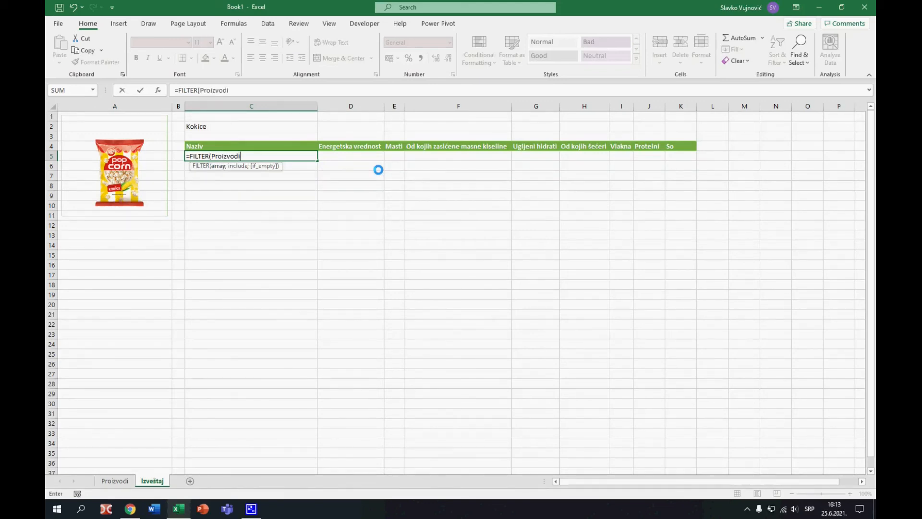
text(,)
key(BackSpace)
text(,)
key(BackSpace)
text(,)
key(BackSpace)
- Complete the C5 formula as =FILTER(Proizvodi;Proizvodi[Naziv]=$C$2;"")
text(;Pro)
key(Down)
key(Down)
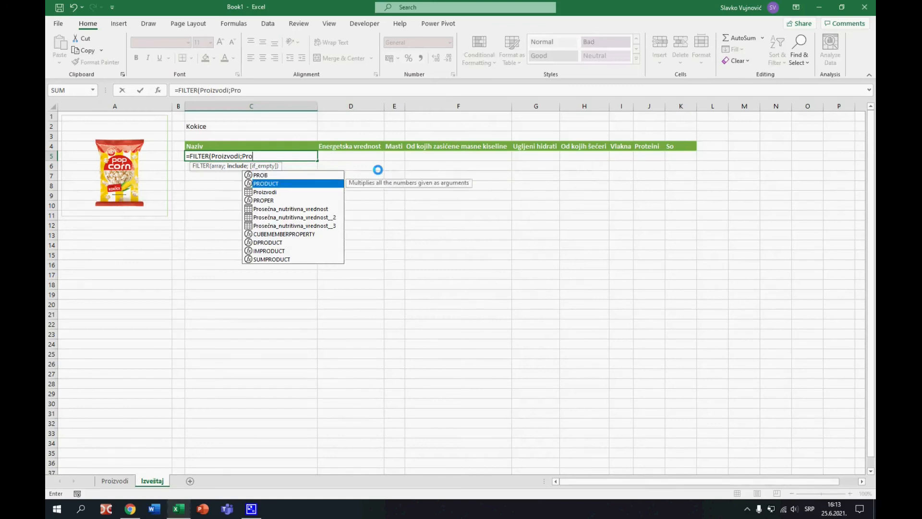
key(Tab)
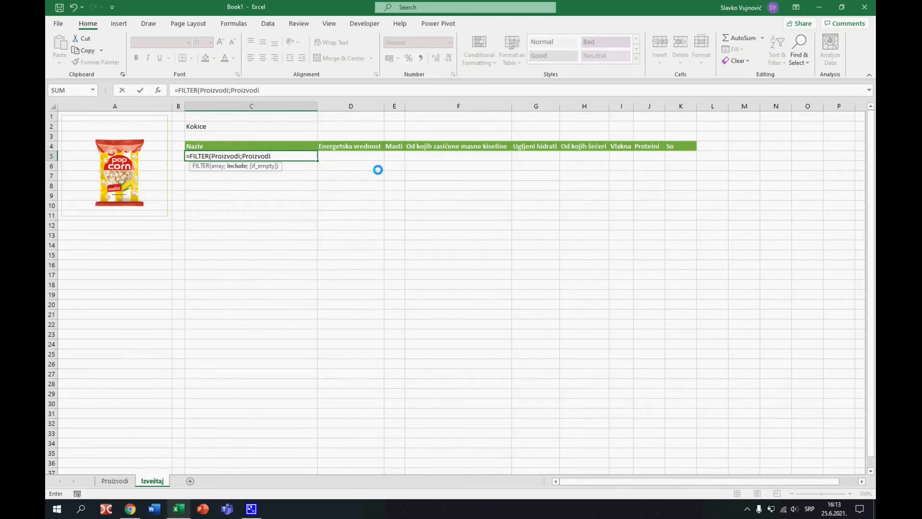
text([)
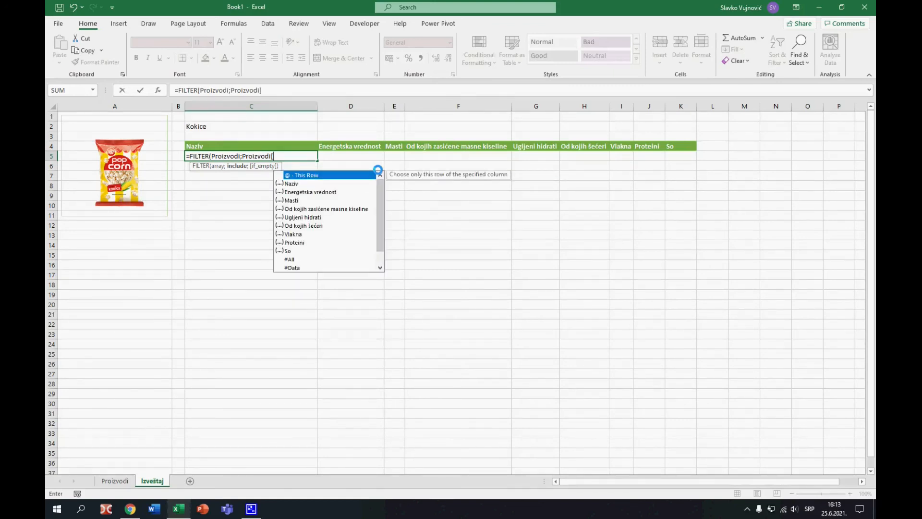
key(Down)
key(Tab)
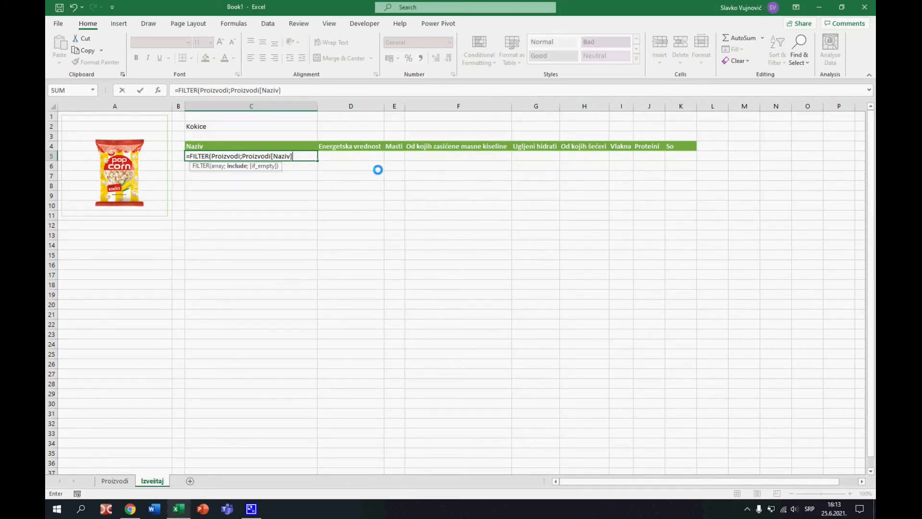
click(299, 124)
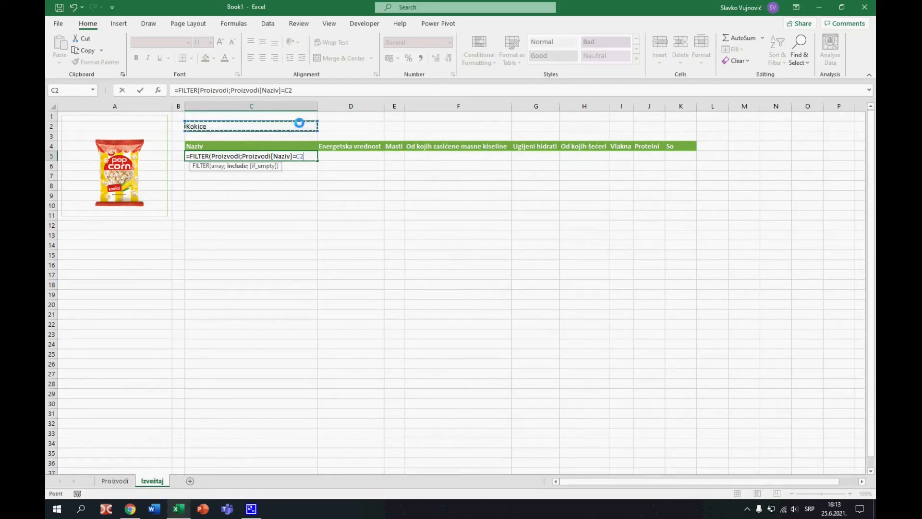
key(F4)
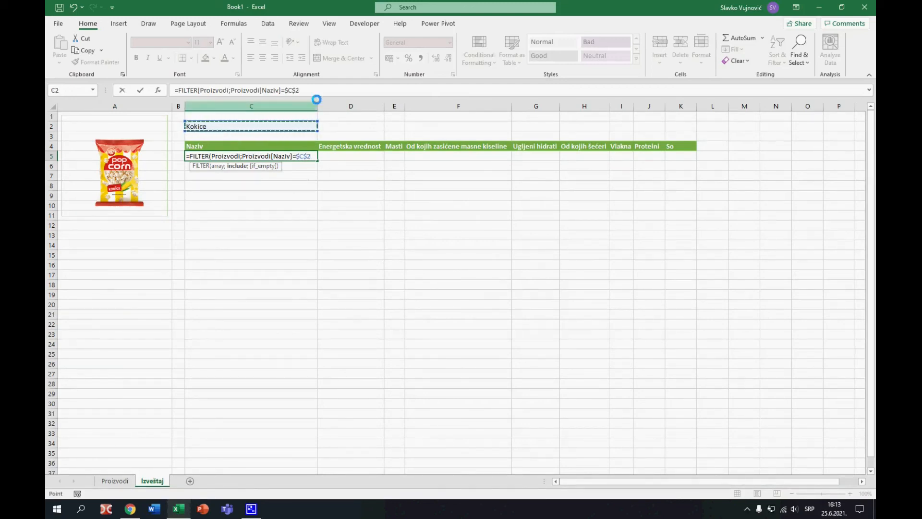
text(;)
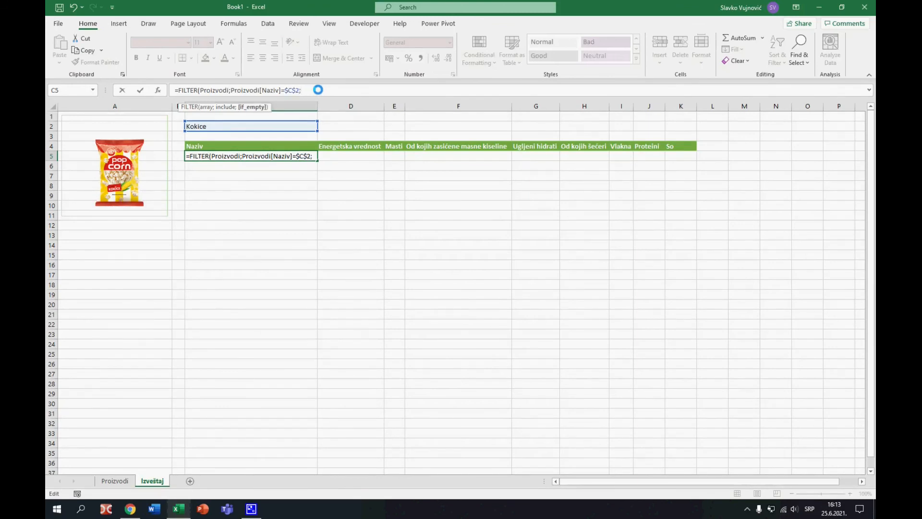
text(""))
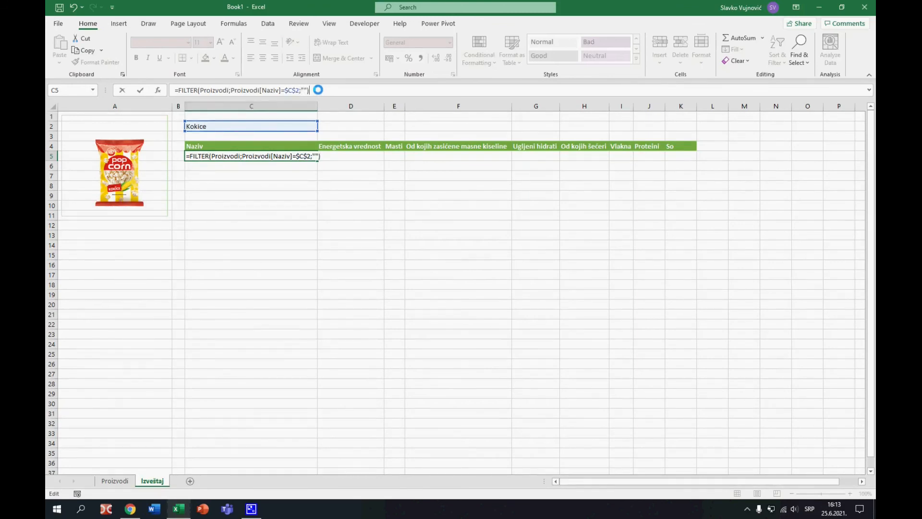
key(Return)
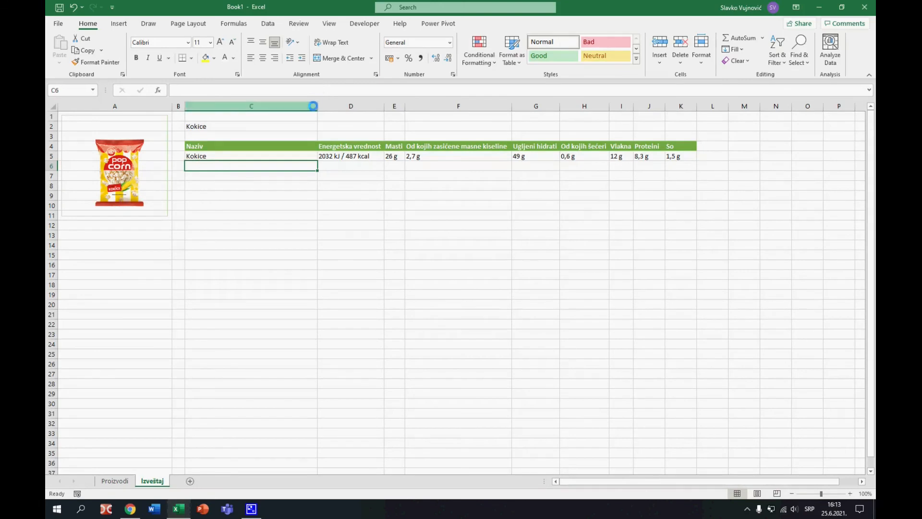
- Test the product row and picture by choosing Krokodili and Kokice in the C2 drop-down list
click(298, 126)
click(322, 126)
click(311, 141)
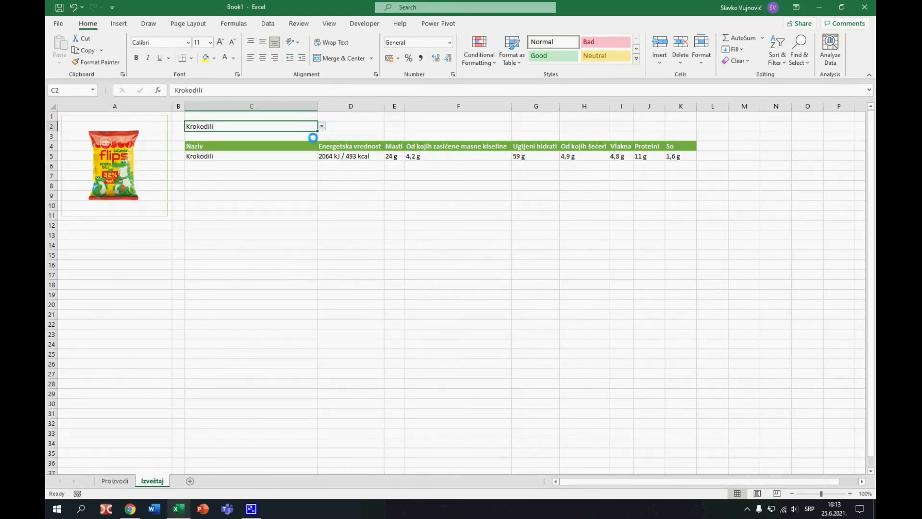
click(321, 126)
click(306, 146)
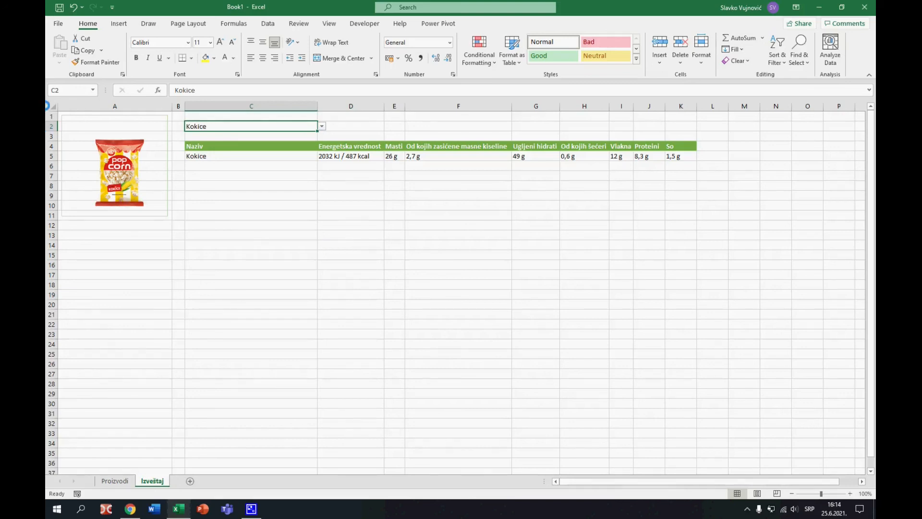
- Fill all cells of the Izveštaj sheet with standard dark red
click(49, 105)
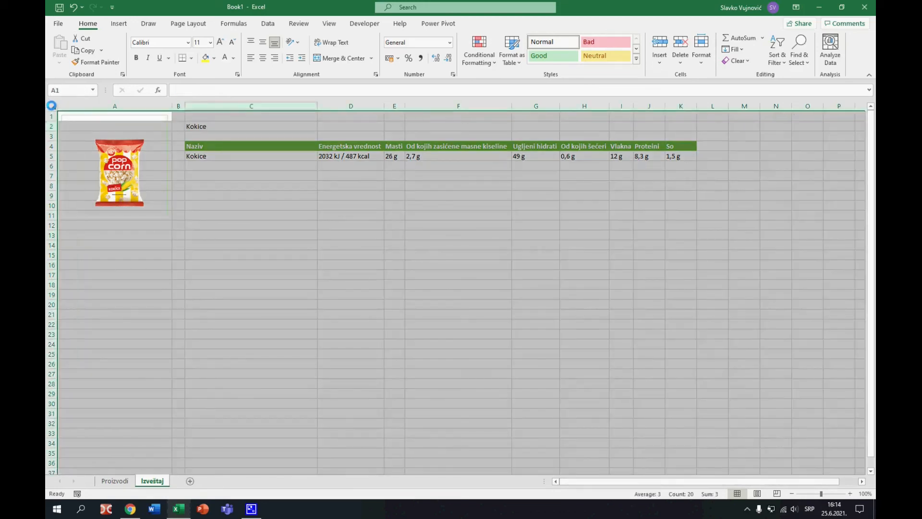
click(214, 57)
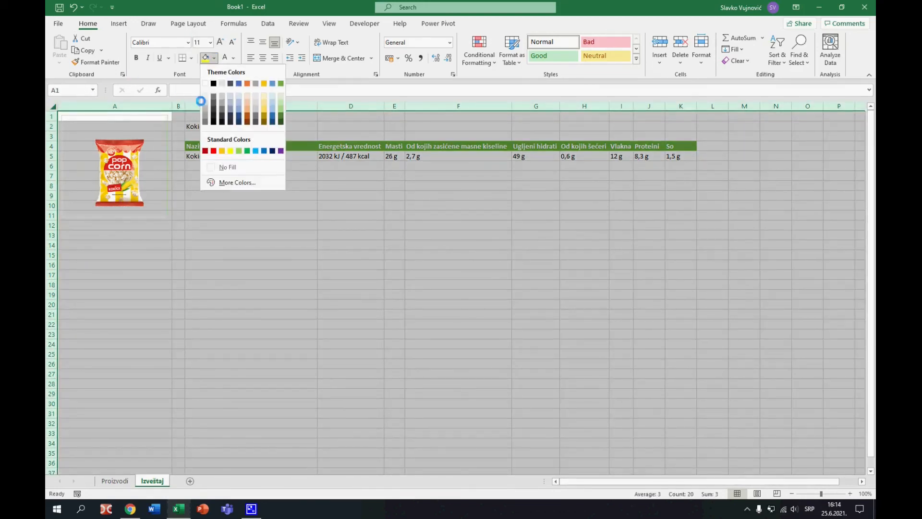
click(203, 151)
click(248, 235)
- Set the linked product picture to No Fill
click(156, 170)
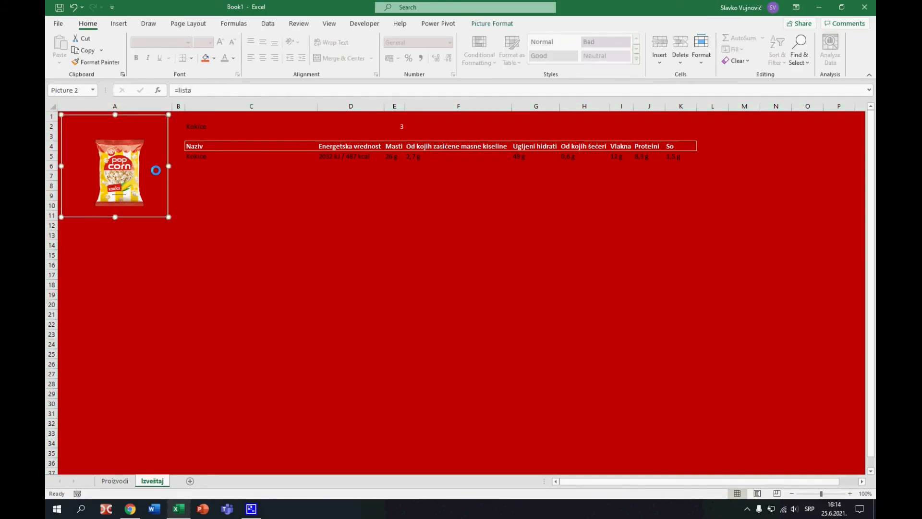
click(214, 58)
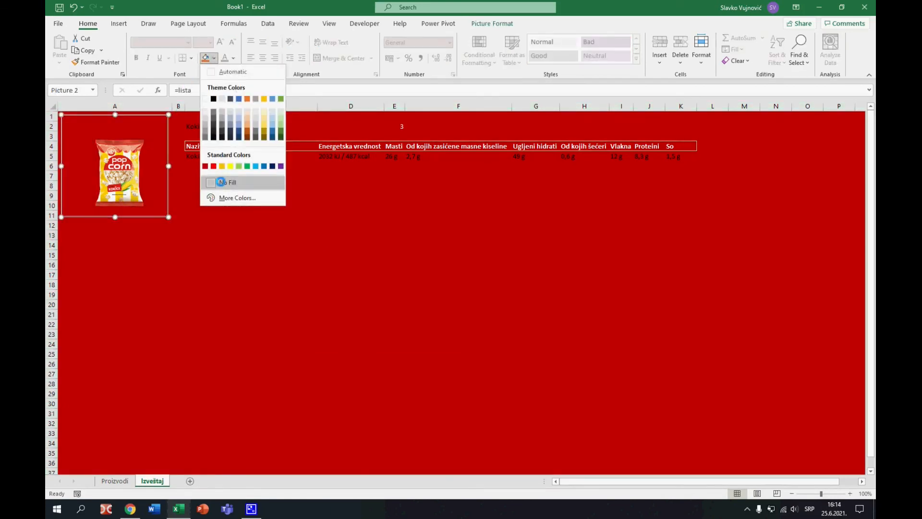
click(220, 183)
click(266, 232)
- Fill the drop-down cell C2 with white and add outside borders to it
click(208, 126)
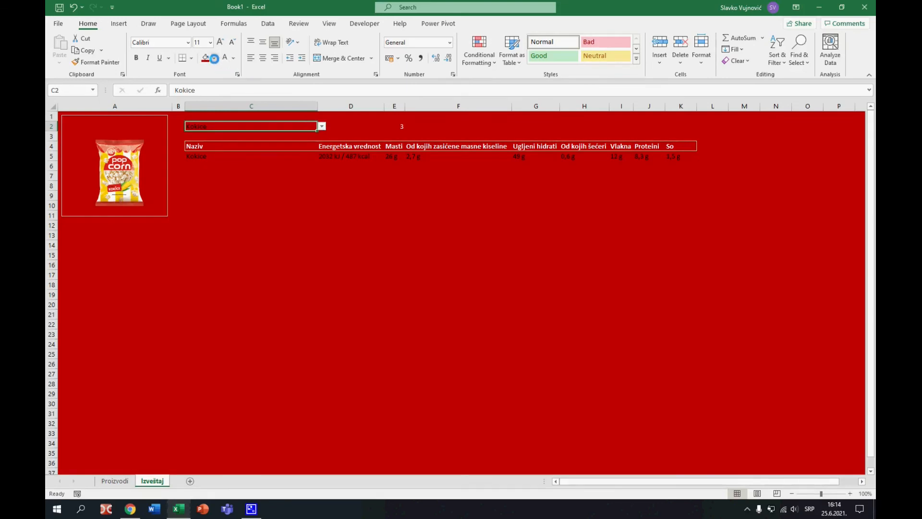
click(213, 58)
click(206, 92)
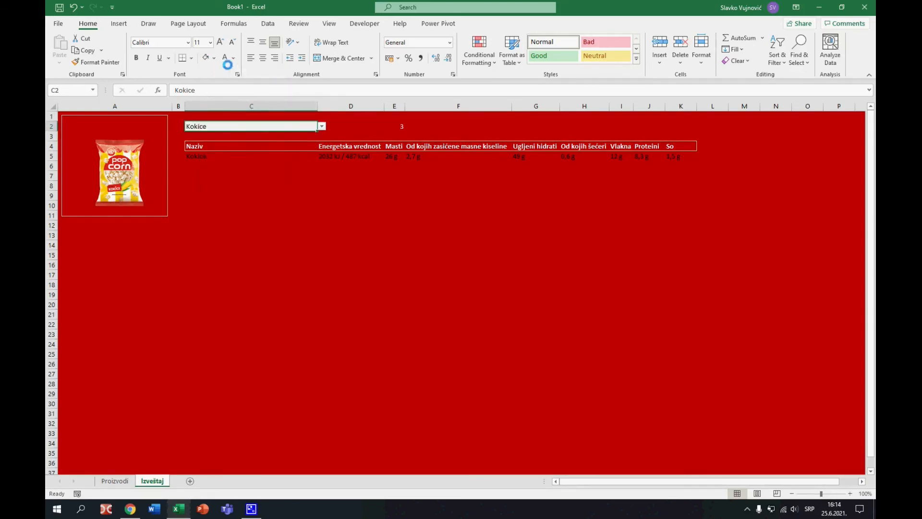
click(191, 58)
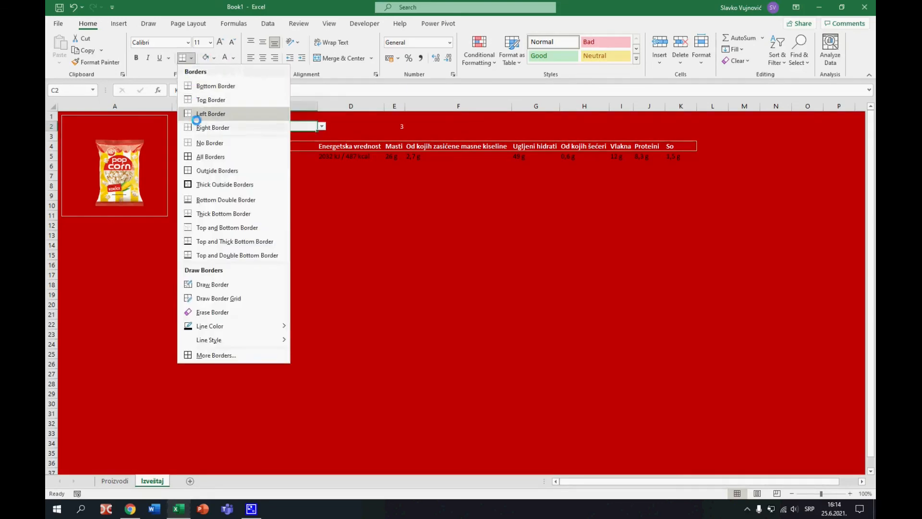
click(196, 170)
click(254, 186)
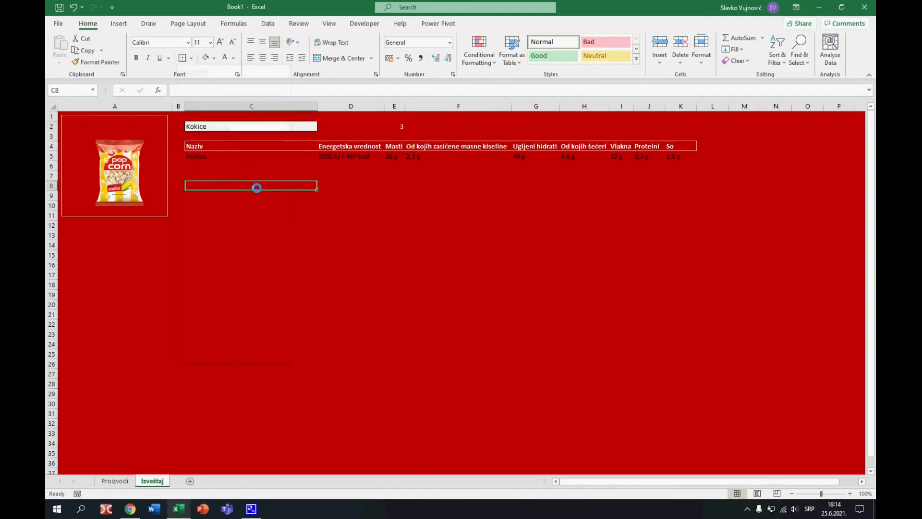
- Remove the red fill from the nutrition table C4:K5 with No Fill
drag(248, 146, 692, 156)
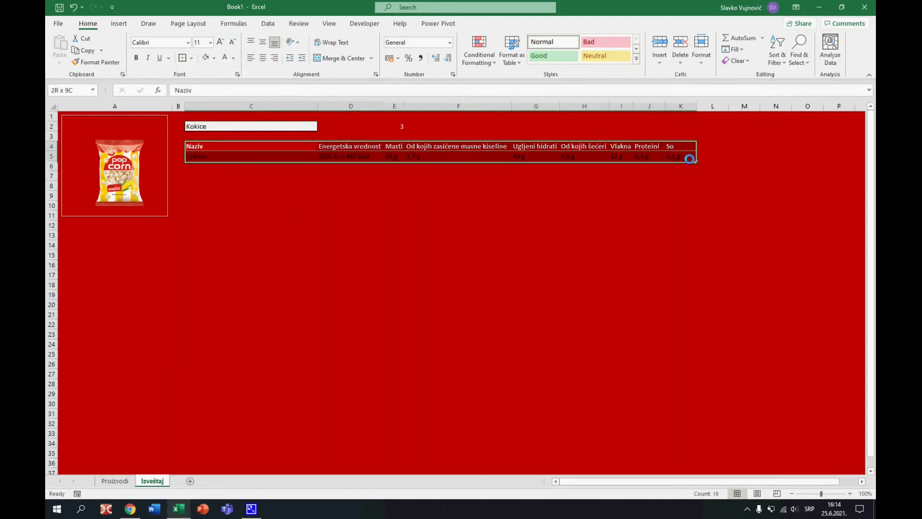
click(214, 58)
click(226, 166)
click(251, 235)
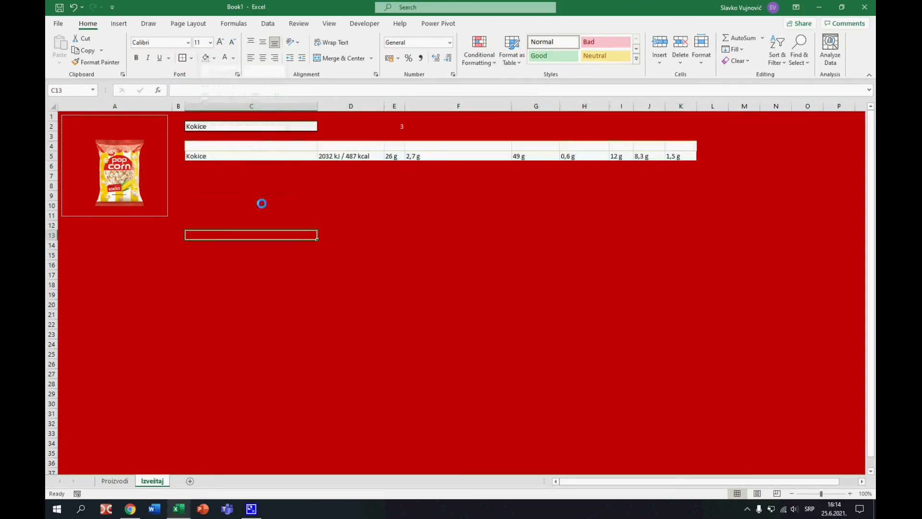
- Fill the table heading row C4:K4 with dark blue
drag(220, 143, 680, 144)
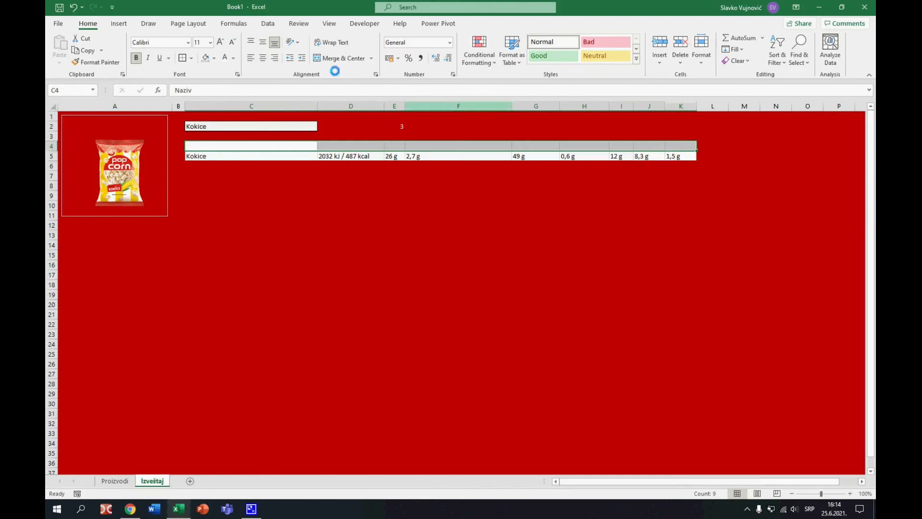
click(214, 58)
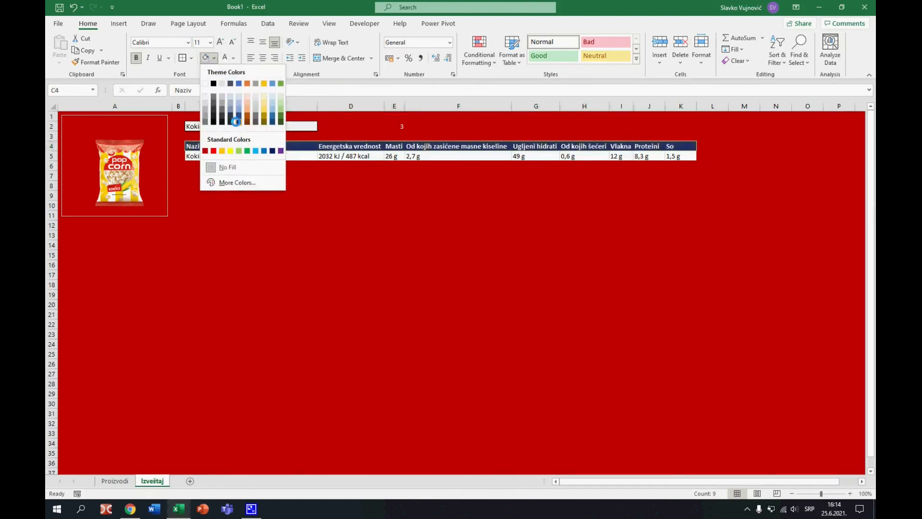
click(252, 139)
click(337, 235)
- Apply All Borders to the nutrition table C4:K5 and clear the leftover value in E2
drag(193, 144, 687, 156)
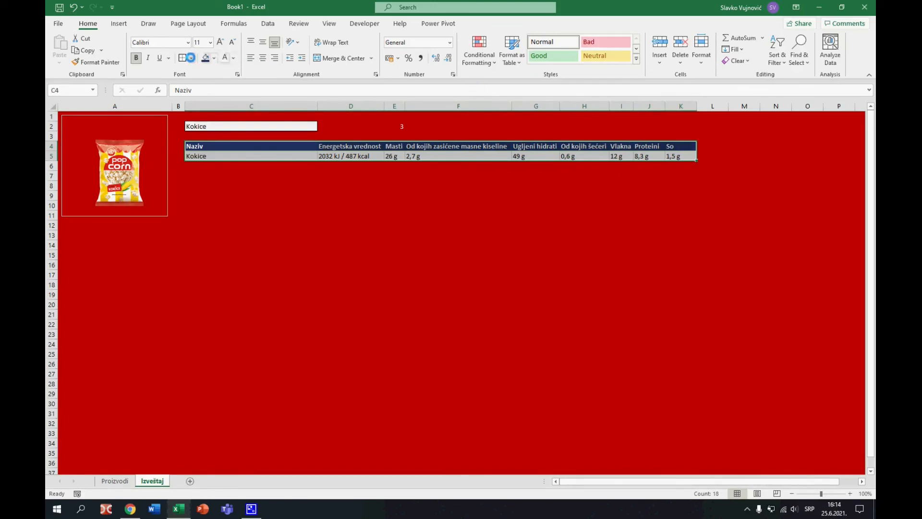
click(192, 58)
click(199, 157)
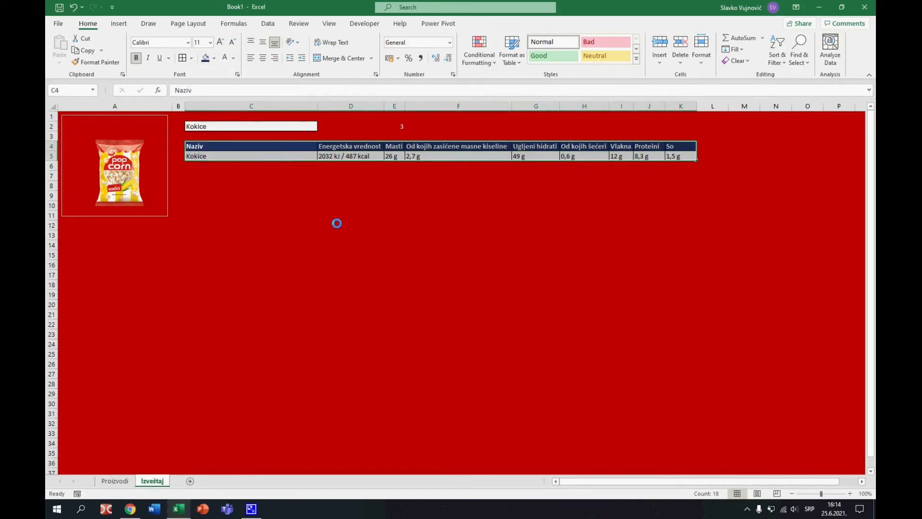
click(336, 224)
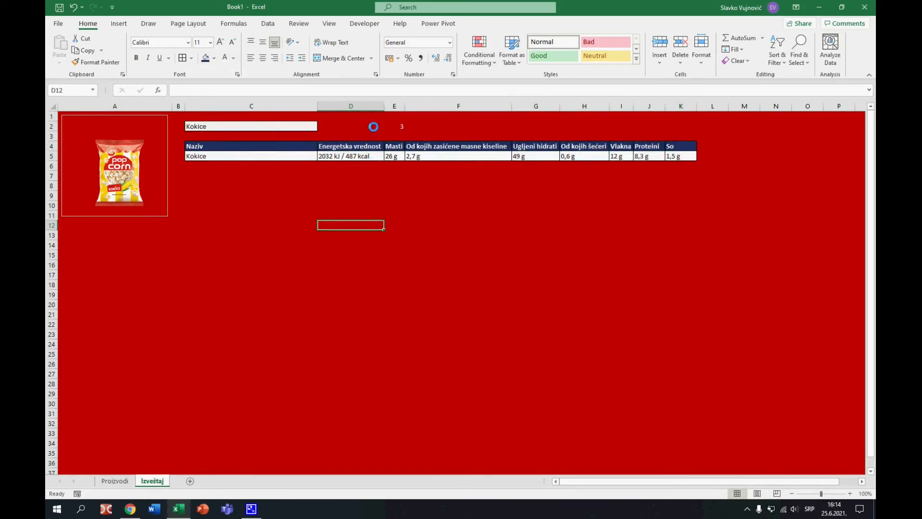
click(402, 126)
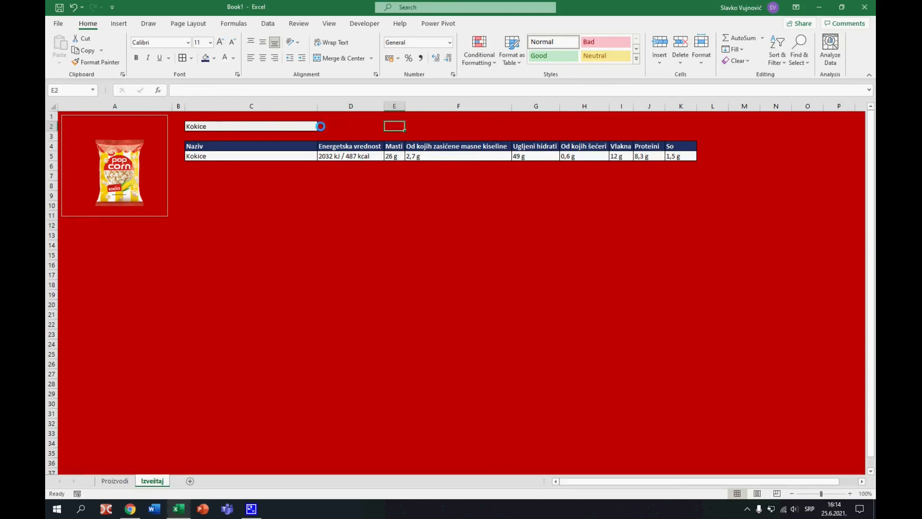
- Test the drop-down in C2 by choosing Čips, Krokodili and Kokice in turn to check the linked picture and table values
click(291, 126)
click(320, 126)
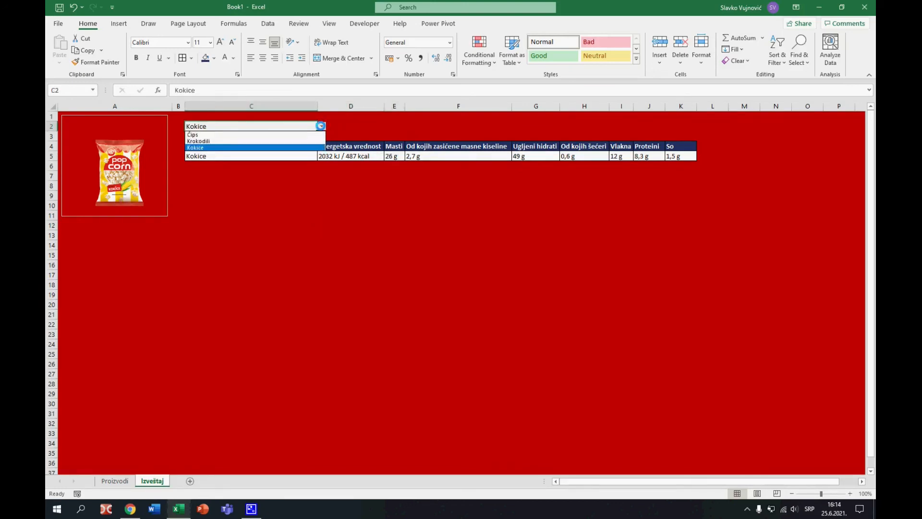
click(316, 133)
click(321, 127)
click(314, 140)
click(322, 126)
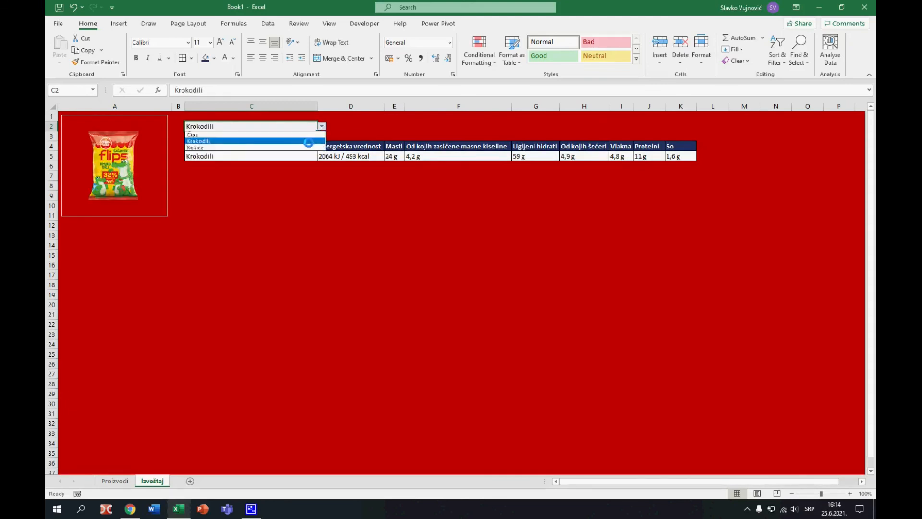
click(307, 146)
- Fill the linked product picture's background with white and shift the picture slightly within column A
click(128, 127)
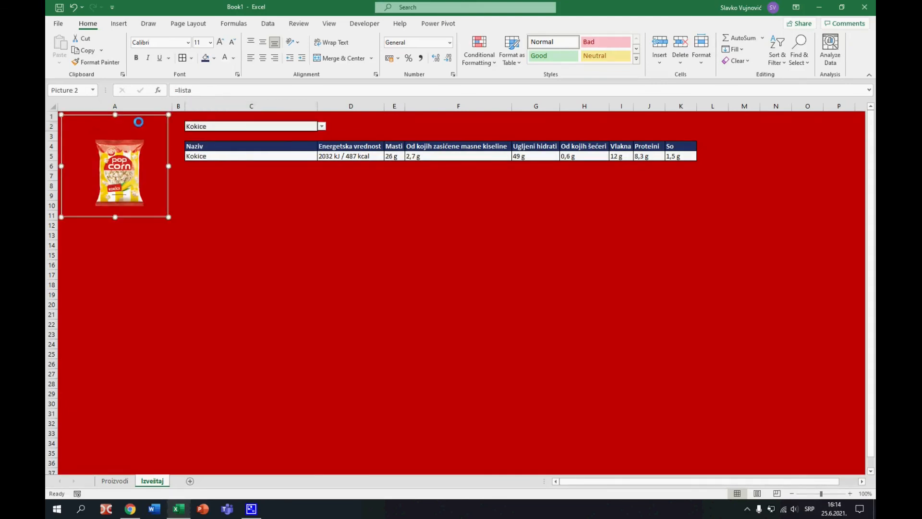
click(214, 58)
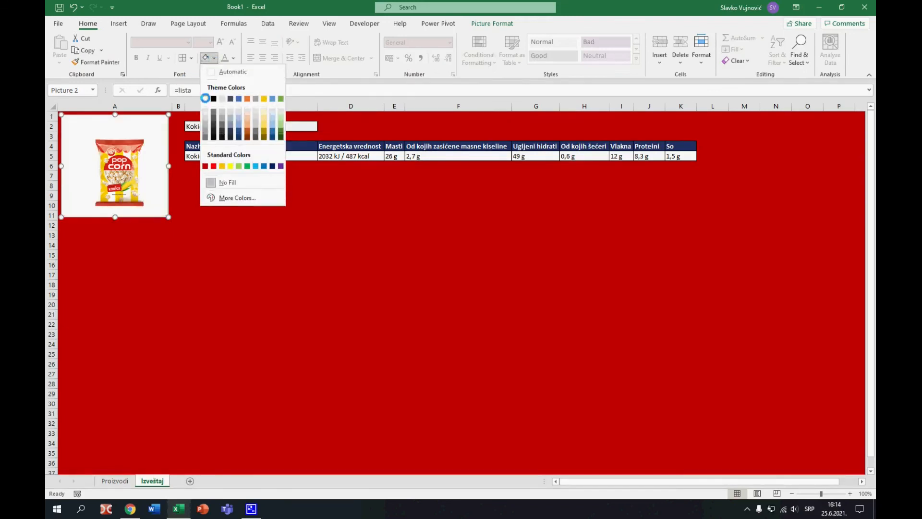
click(204, 99)
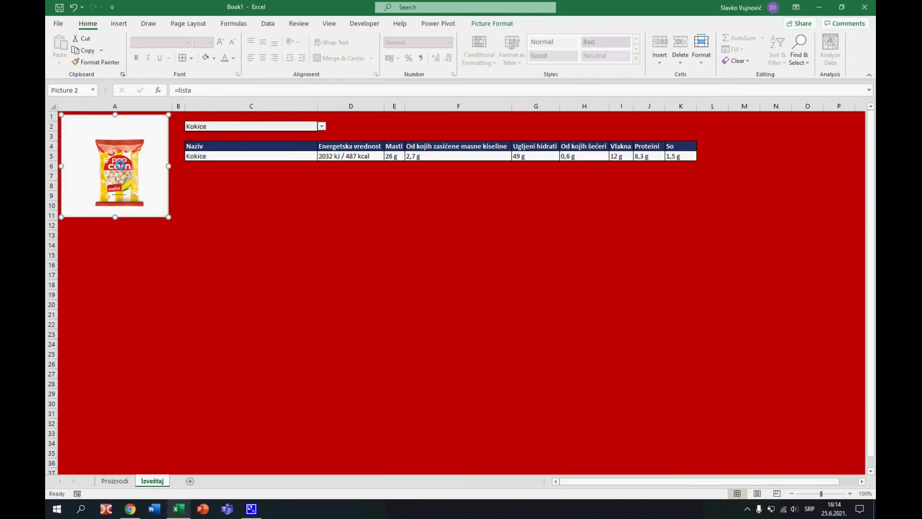
mouse_move(131, 159)
mouse_down()
mouse_move(121, 151)
mouse_move(130, 159)
mouse_up()
click(235, 208)
- Recheck the white-filled picture by switching the product in C2 to Čips, Krokodili and Kokice
click(303, 127)
click(322, 126)
click(316, 133)
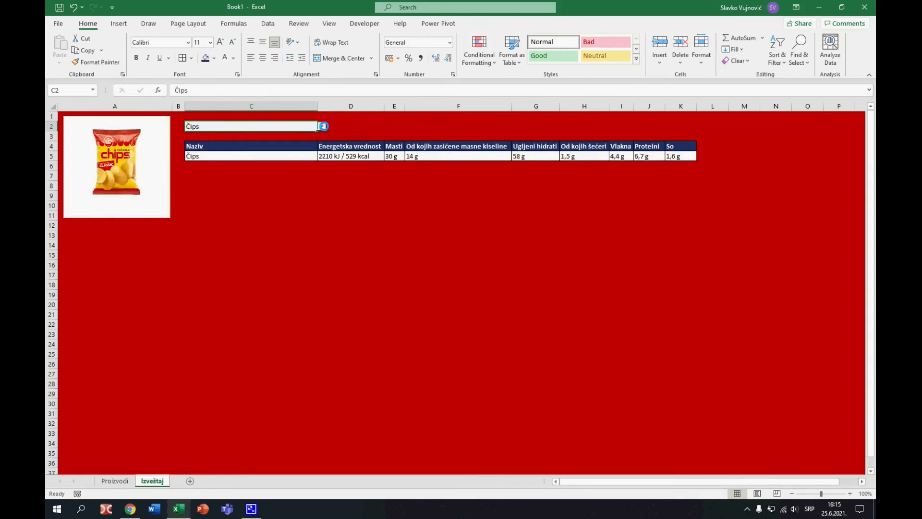
click(322, 126)
click(312, 140)
click(321, 127)
click(308, 147)
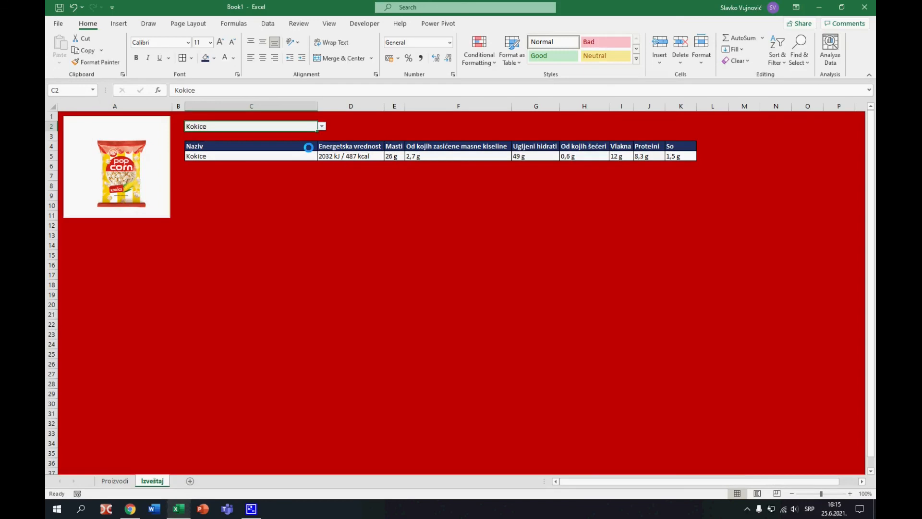